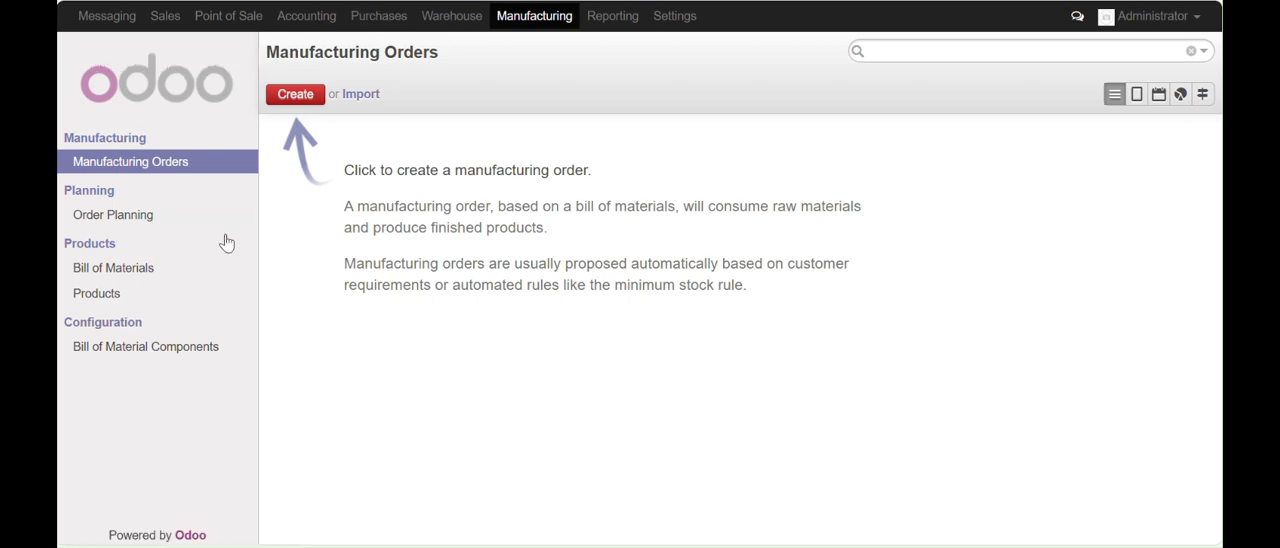
Create a new manufacturing product named SkateBoard and make it not purchasable
{"action": "left_click", "coordinate": [98, 293]}
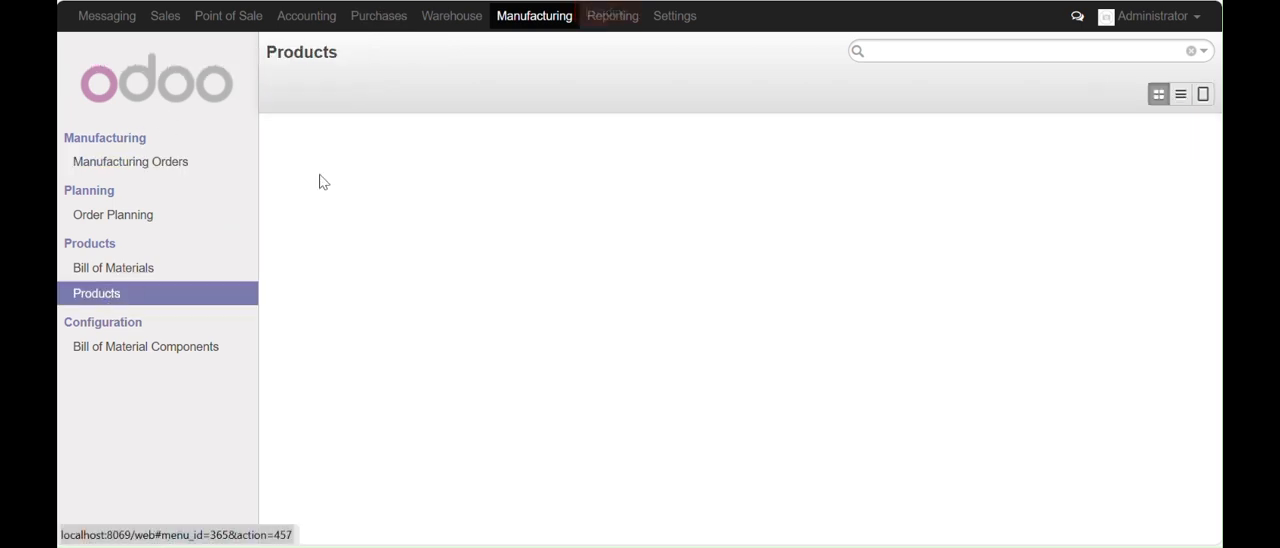
{"action": "left_click", "coordinate": [291, 97]}
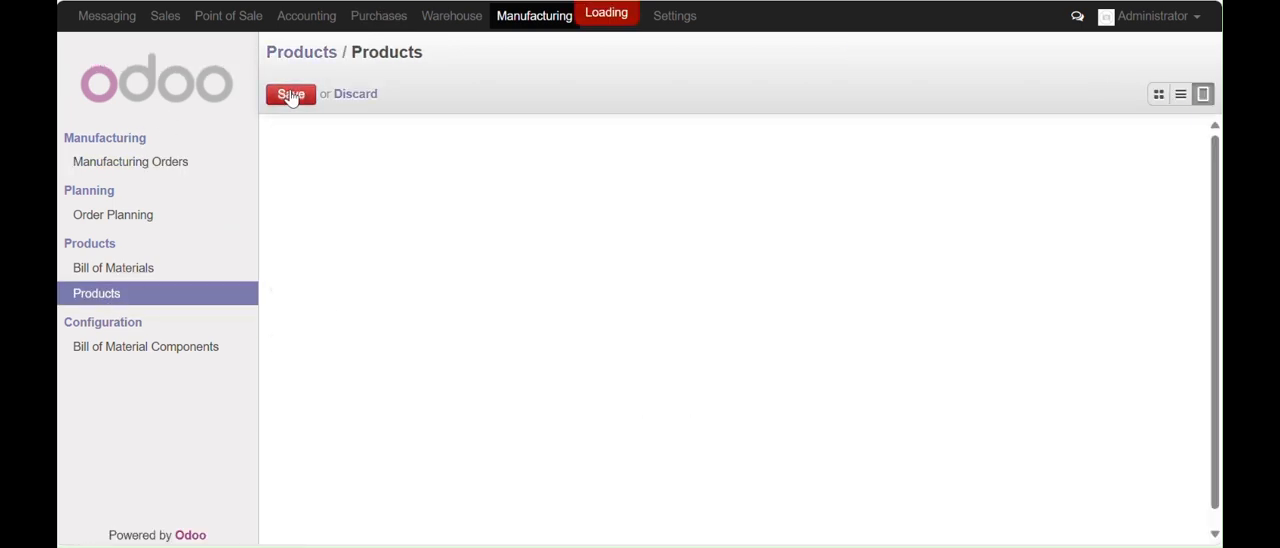
{"action": "left_click", "coordinate": [506, 190]}
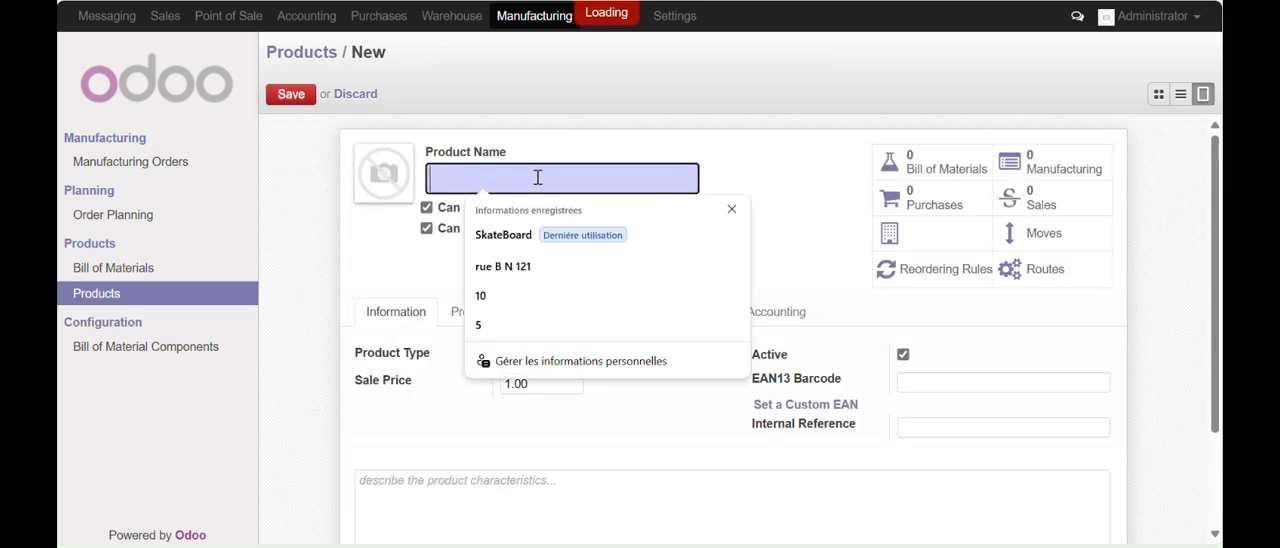
{"action": "type", "text": "Sk"}
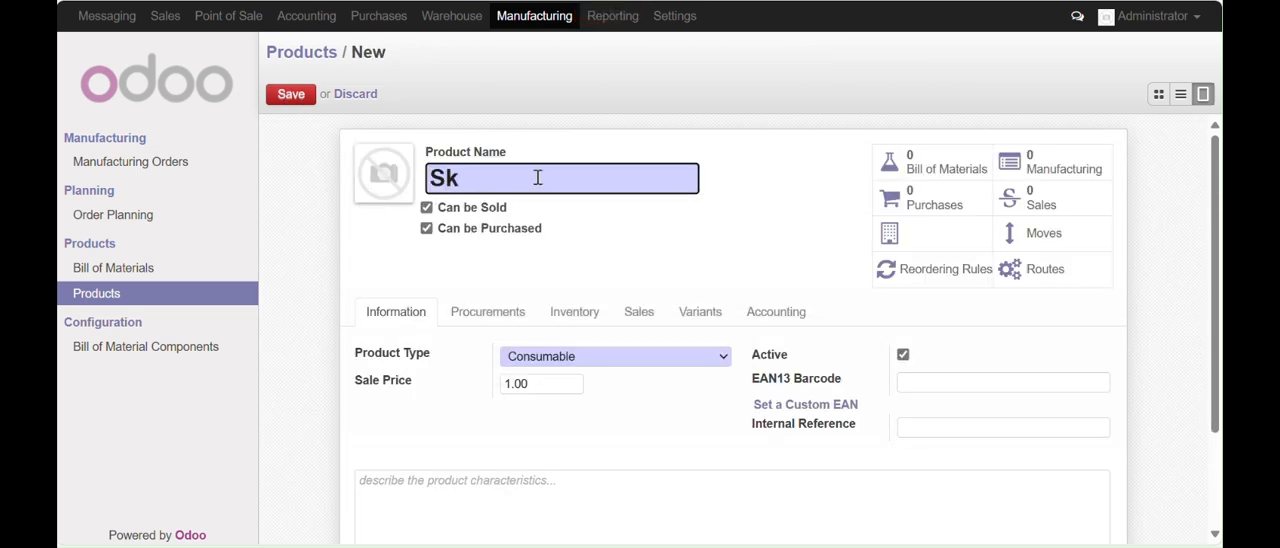
{"action": "type", "text": "ateBoard"}
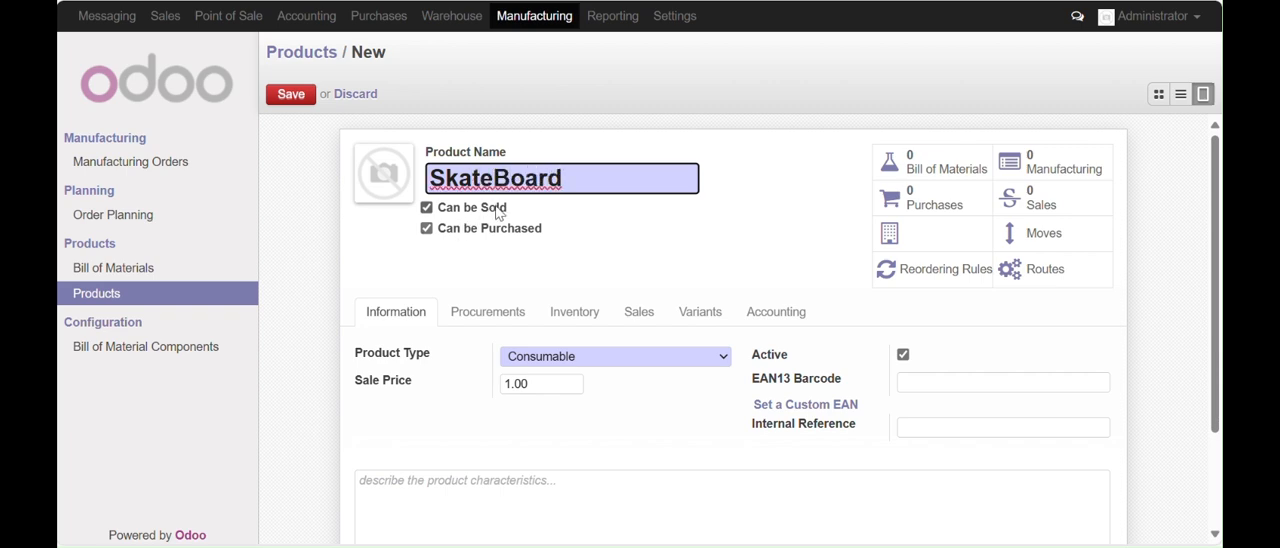
{"action": "left_click", "coordinate": [427, 230]}
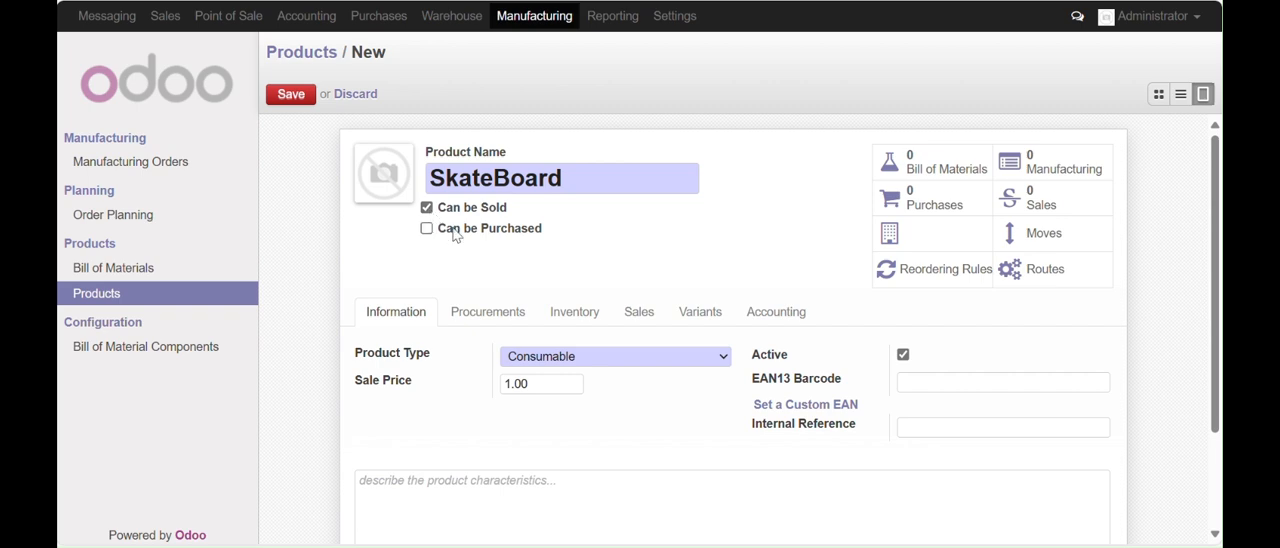
Set the SkateBoard's product type to Stockable Product and its sale price to 1000
{"action": "left_click", "coordinate": [722, 362]}
{"action": "left_click", "coordinate": [586, 404]}
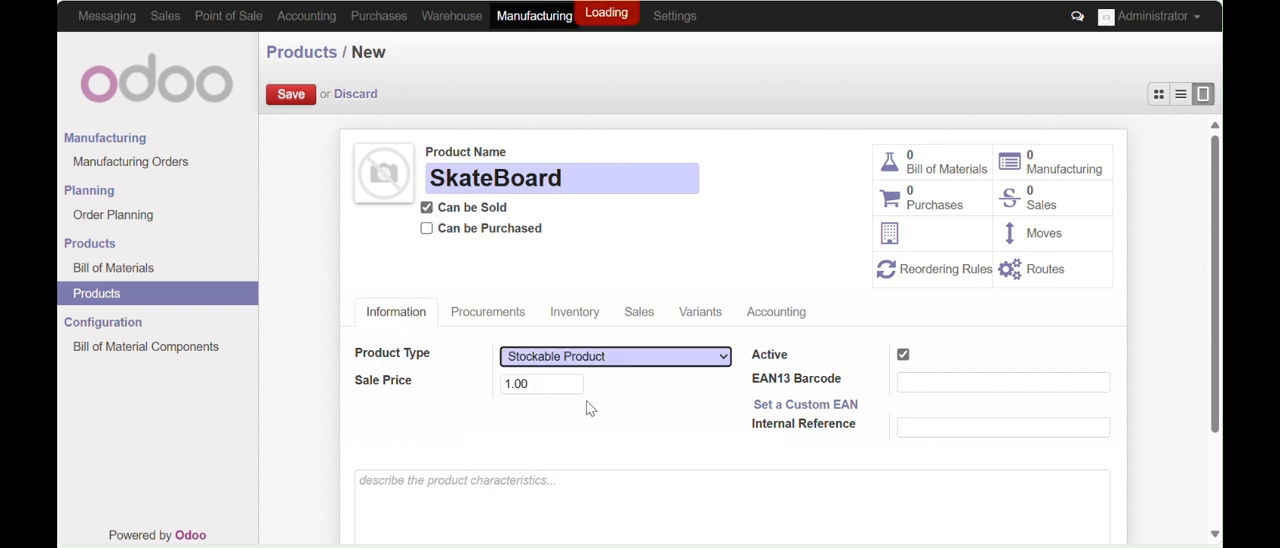
{"action": "left_click", "coordinate": [541, 383]}
{"action": "type", "text": "1"}
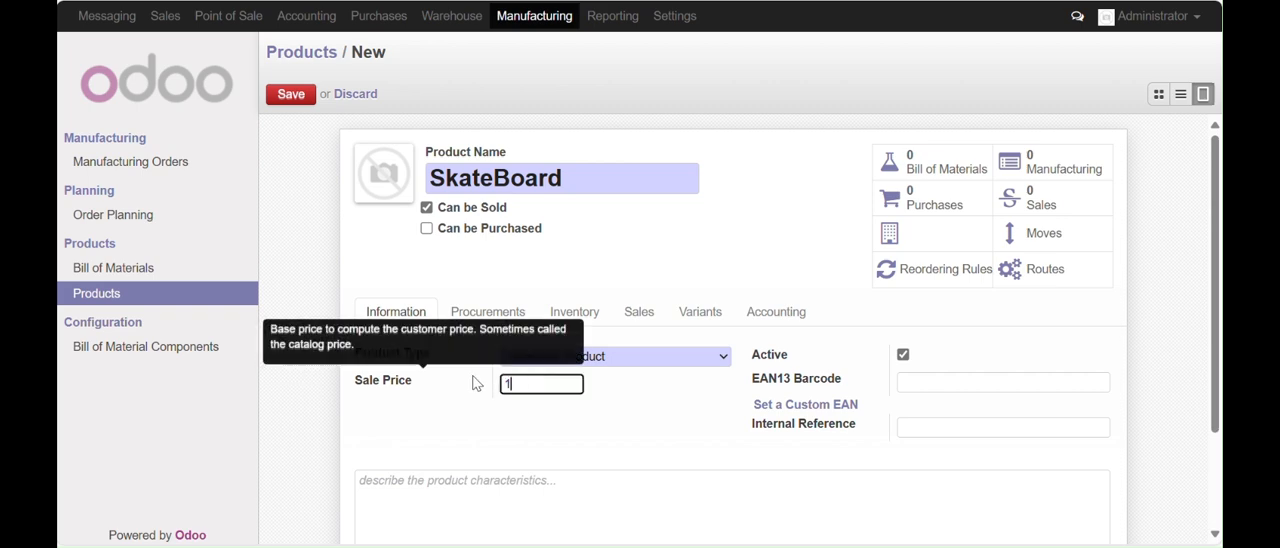
{"action": "type", "text": "000"}
{"action": "left_click", "coordinate": [682, 435]}
Make Manufacture the SkateBoard's only supply route instead of Buy, and save the product
{"action": "left_click", "coordinate": [482, 314]}
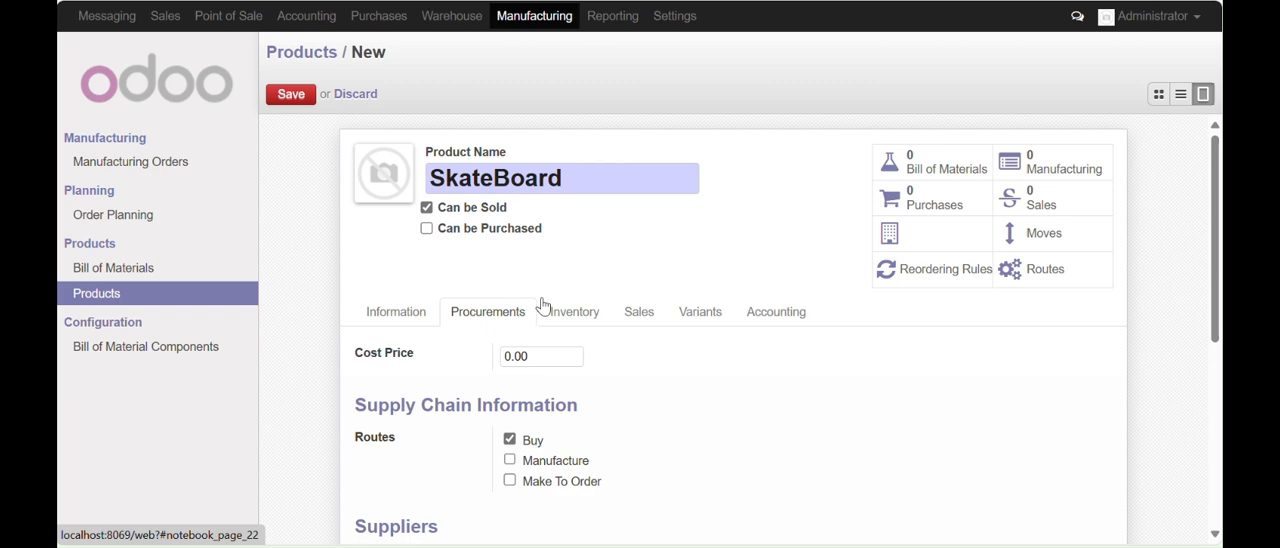
{"action": "left_click_drag", "start_coordinate": [1215, 255], "coordinate": [1217, 322]}
{"action": "left_click", "coordinate": [509, 323]}
{"action": "left_click", "coordinate": [509, 302]}
{"action": "left_click", "coordinate": [510, 323]}
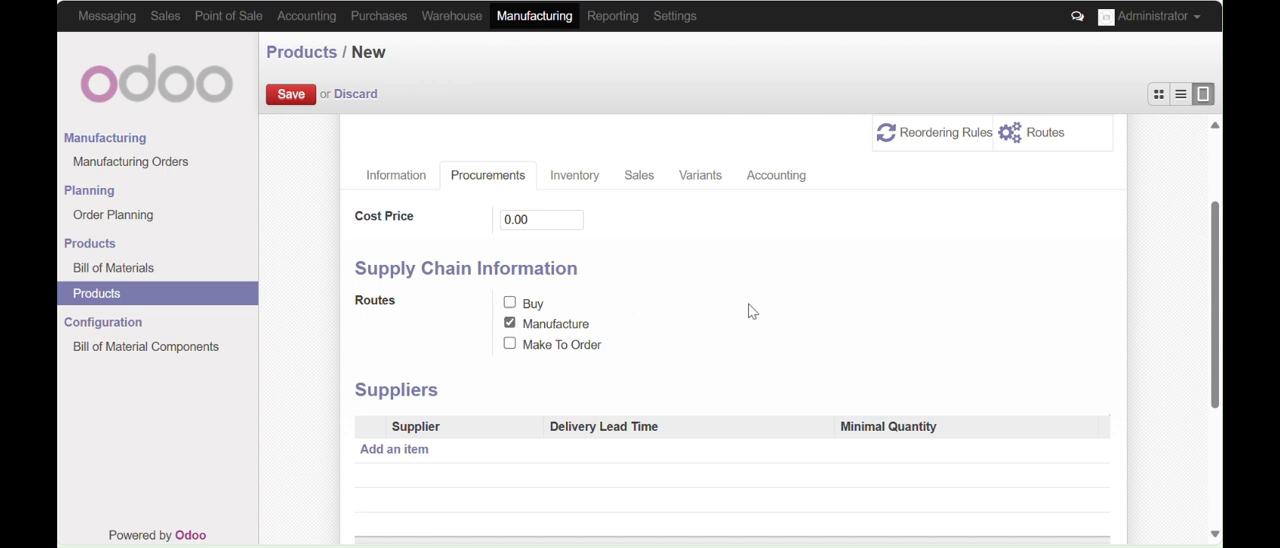
{"action": "left_click", "coordinate": [291, 100]}
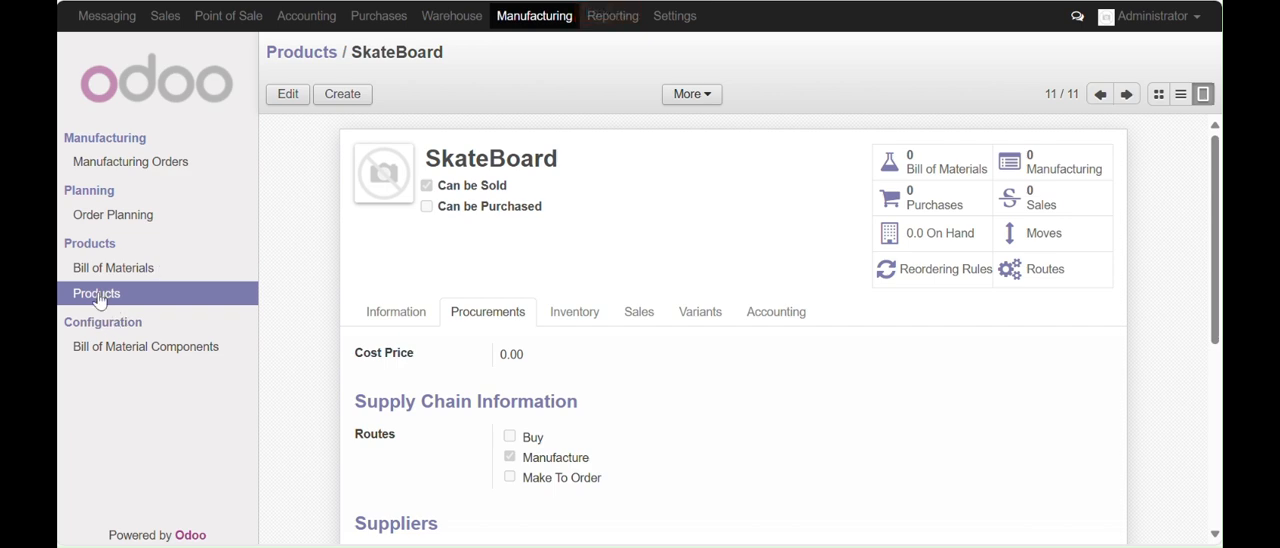
Create another product named Boulon that can be purchased but not sold
{"action": "left_click", "coordinate": [338, 97]}
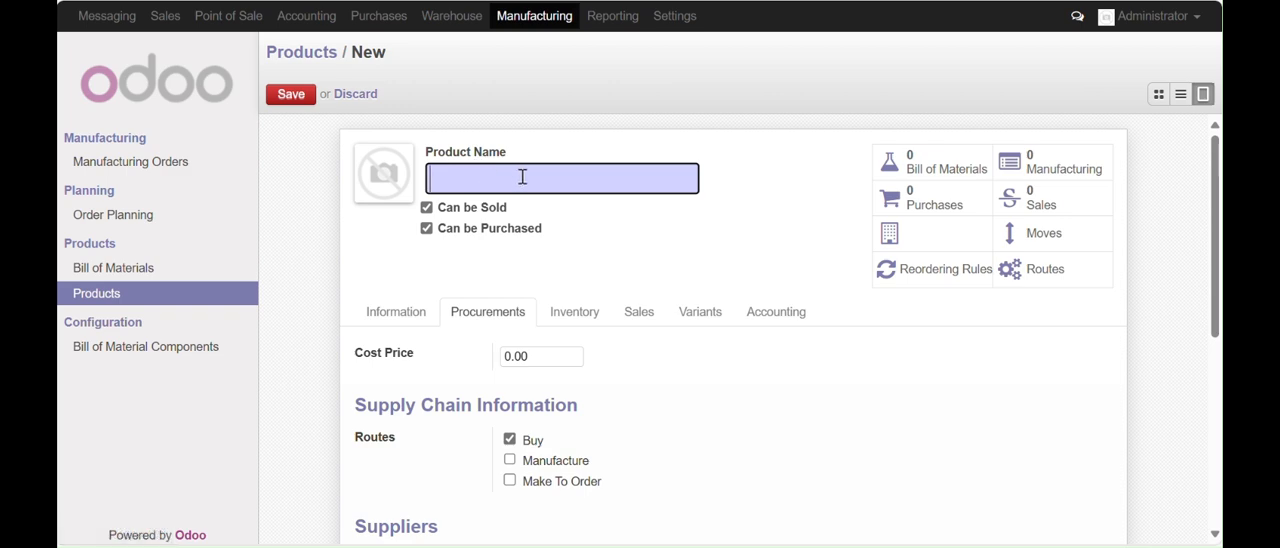
{"action": "type", "text": "Boulon"}
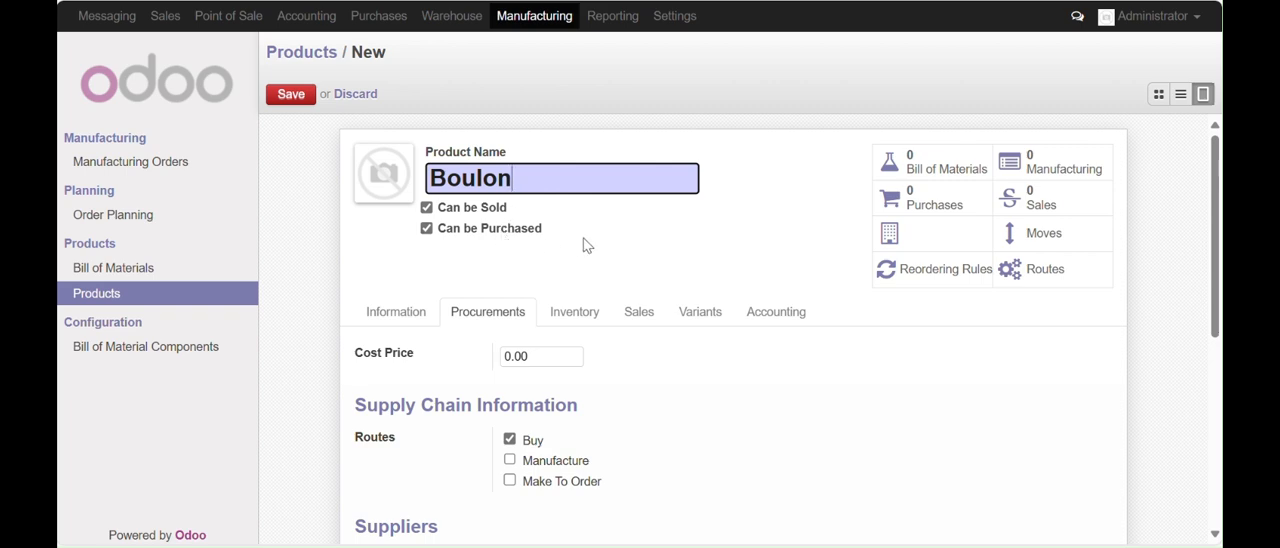
{"action": "left_click", "coordinate": [428, 210]}
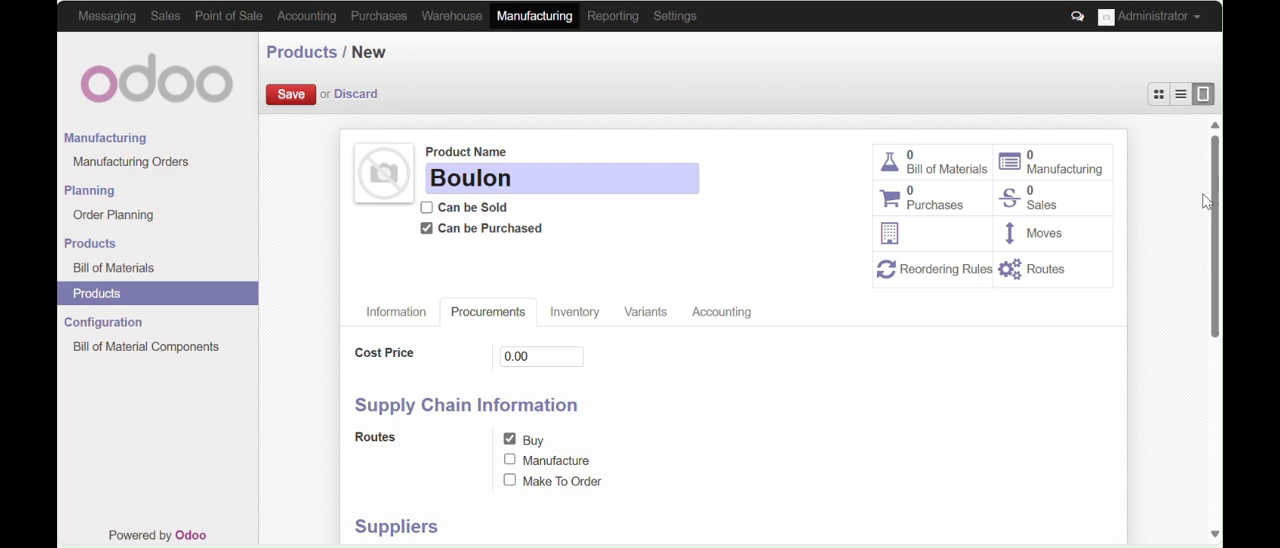
Set the Boulon's product type to Stockable Product
{"action": "left_click_drag", "start_coordinate": [1216, 215], "coordinate": [1217, 290]}
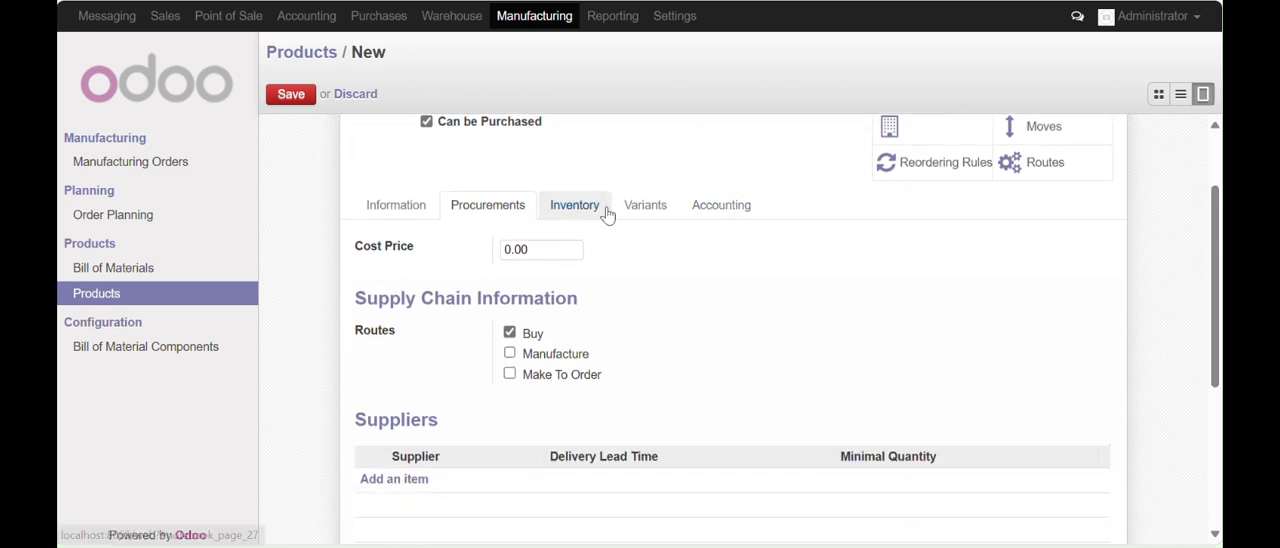
{"action": "left_click", "coordinate": [385, 212]}
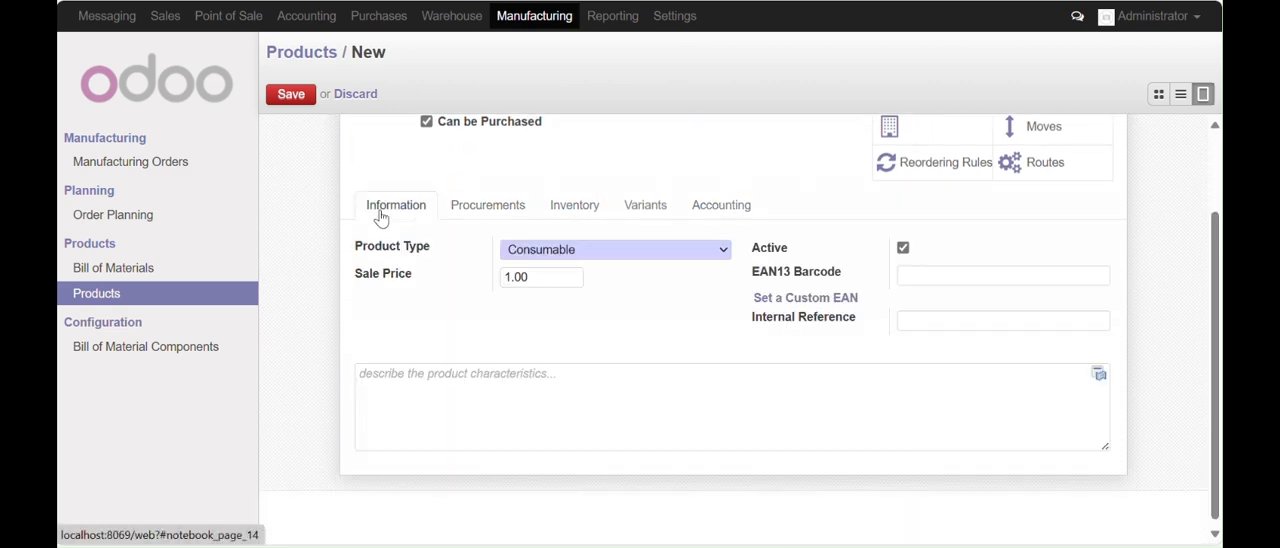
{"action": "left_click", "coordinate": [725, 254]}
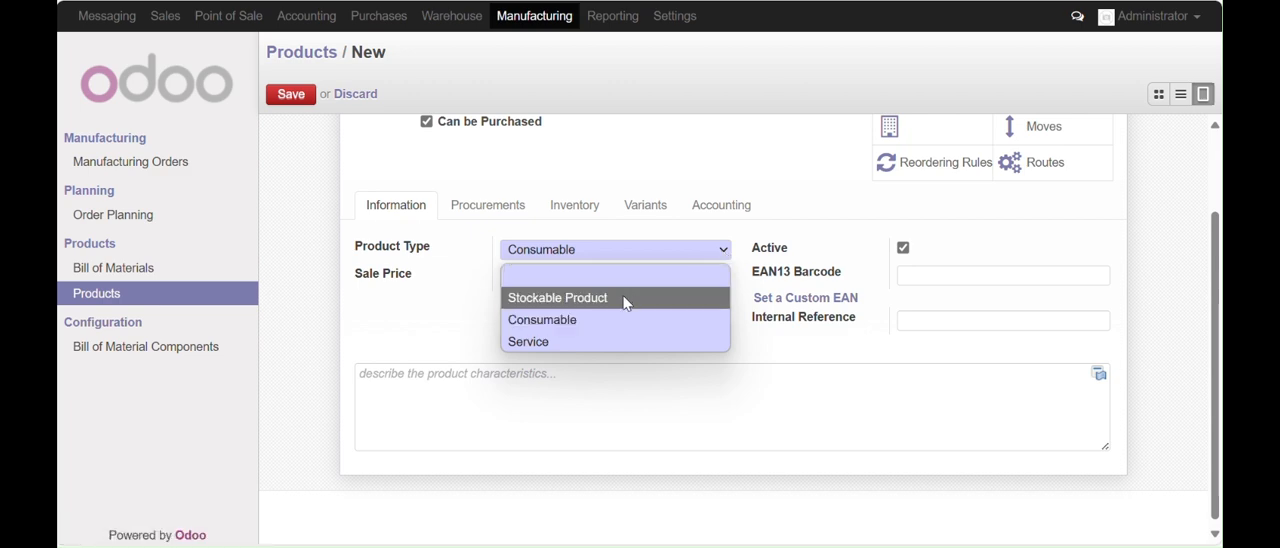
{"action": "left_click", "coordinate": [624, 298]}
Set the Boulon's cost price to 20 and save the product
{"action": "left_click", "coordinate": [495, 210]}
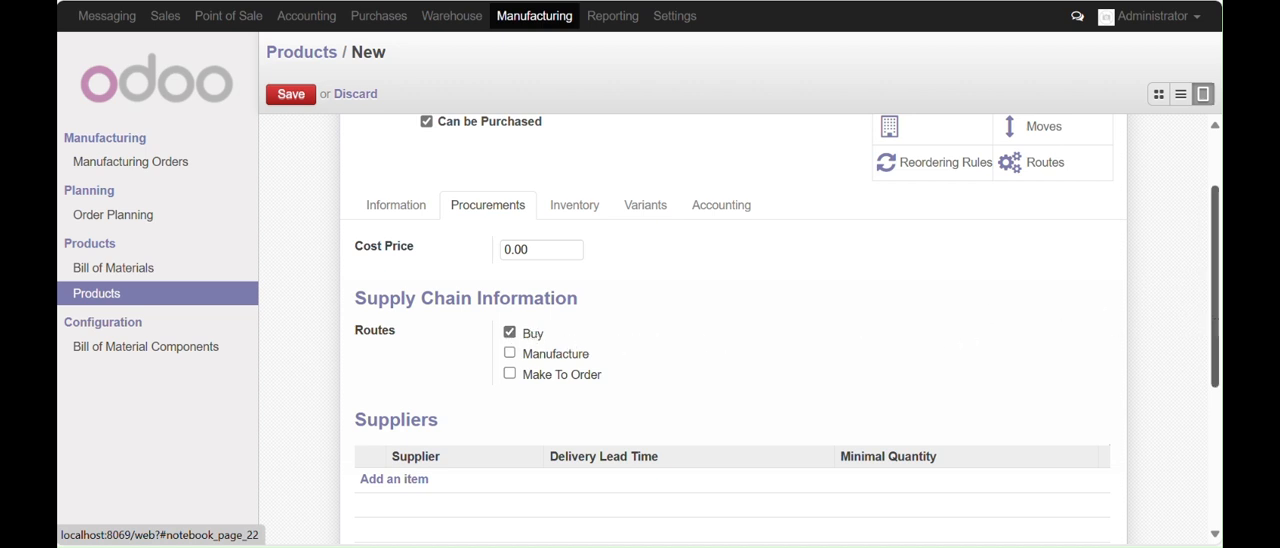
{"action": "left_click_drag", "start_coordinate": [1216, 308], "coordinate": [1216, 278]}
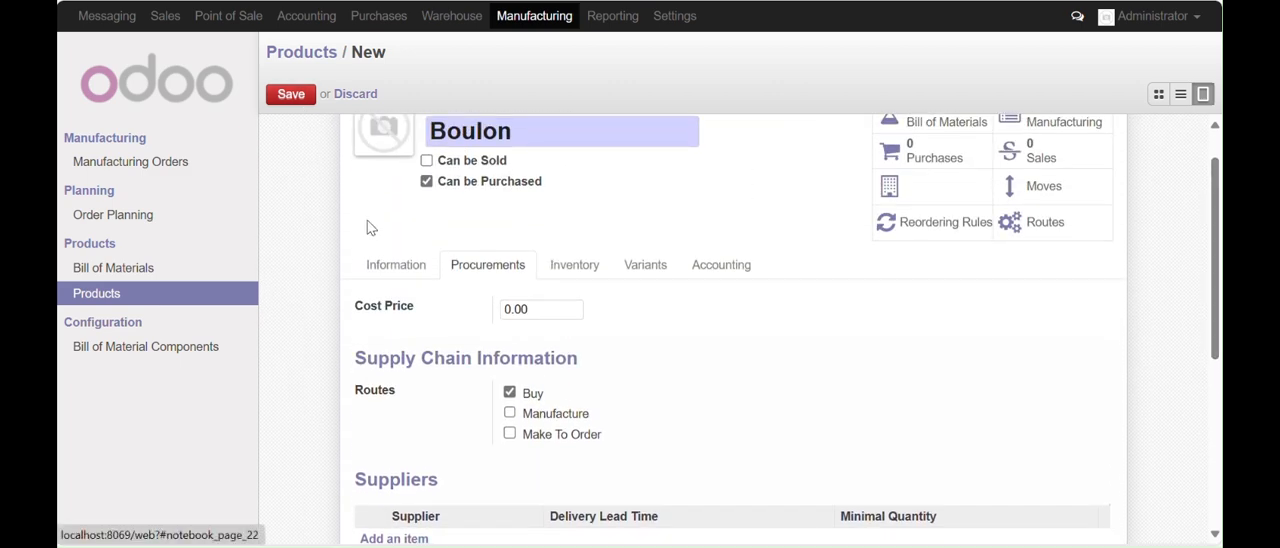
{"action": "left_click", "coordinate": [547, 309]}
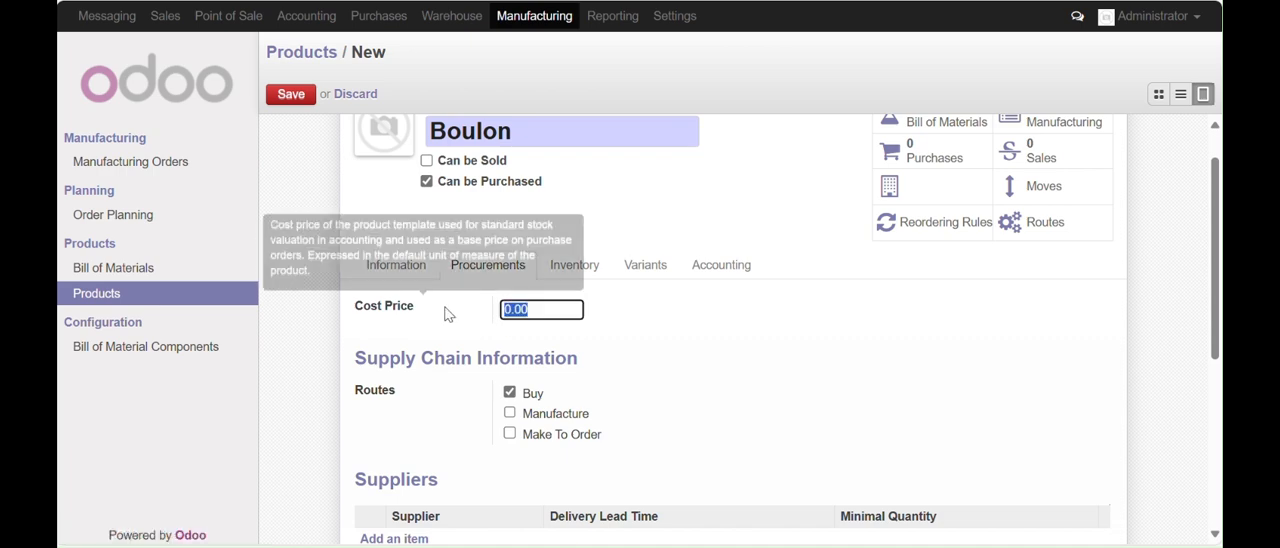
{"action": "type", "text": "20"}
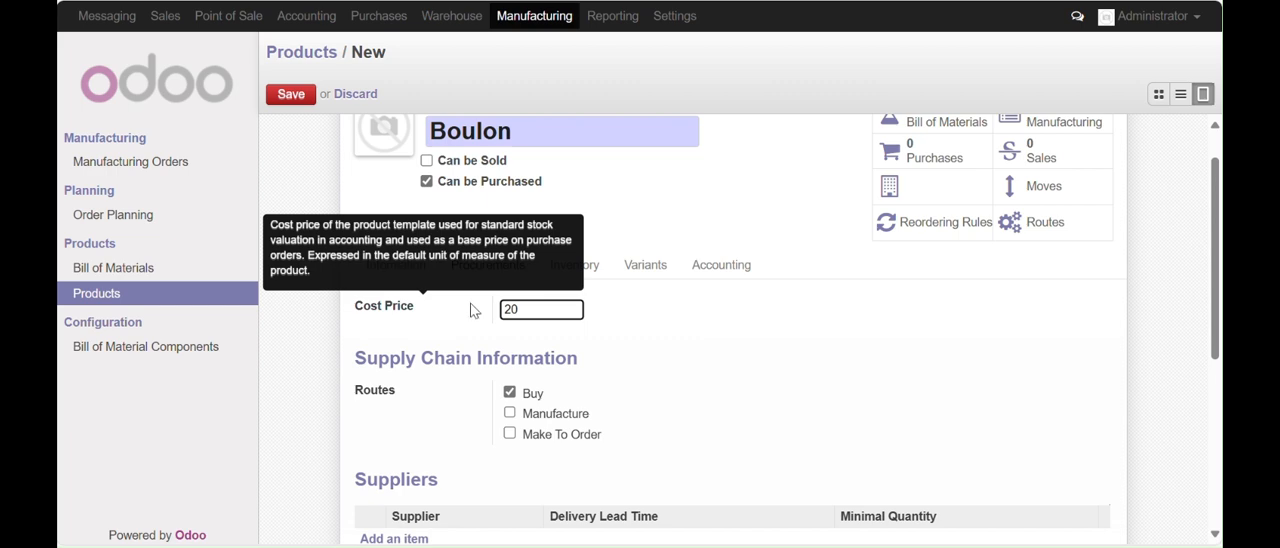
{"action": "left_click", "coordinate": [287, 98]}
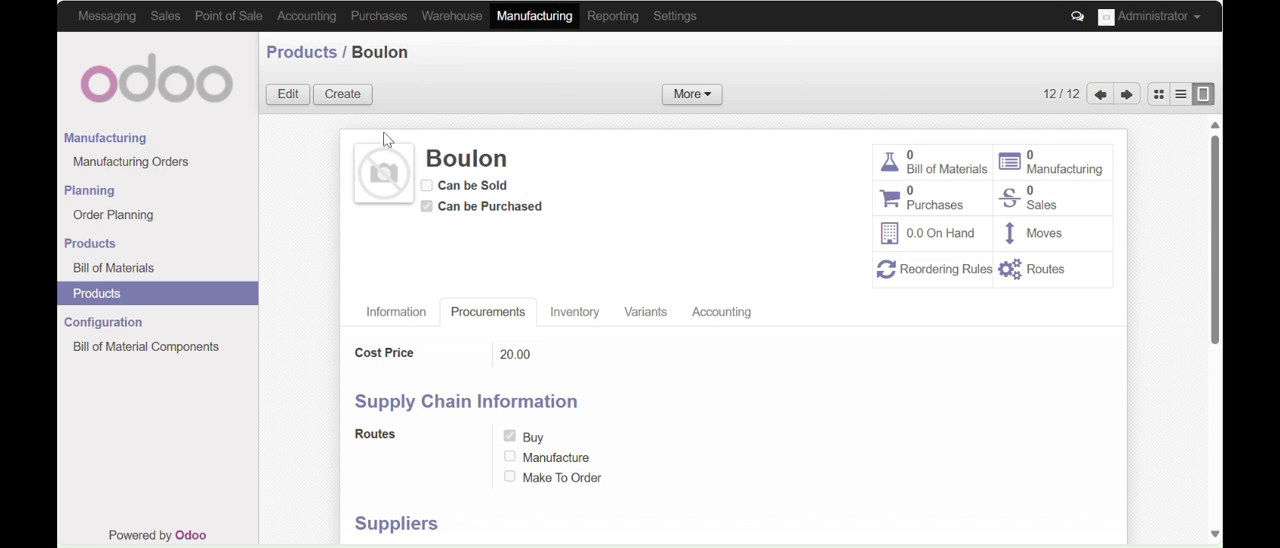
Create another product named Axe that can be purchased but not sold
{"action": "left_click", "coordinate": [343, 96]}
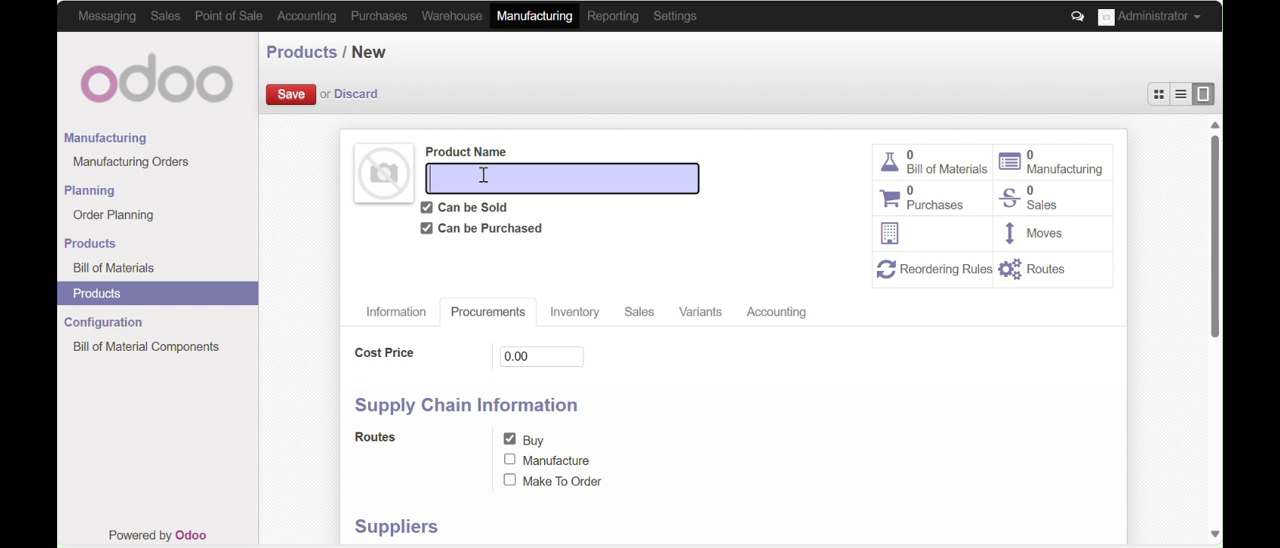
{"action": "type", "text": "Axe"}
{"action": "left_click", "coordinate": [427, 208]}
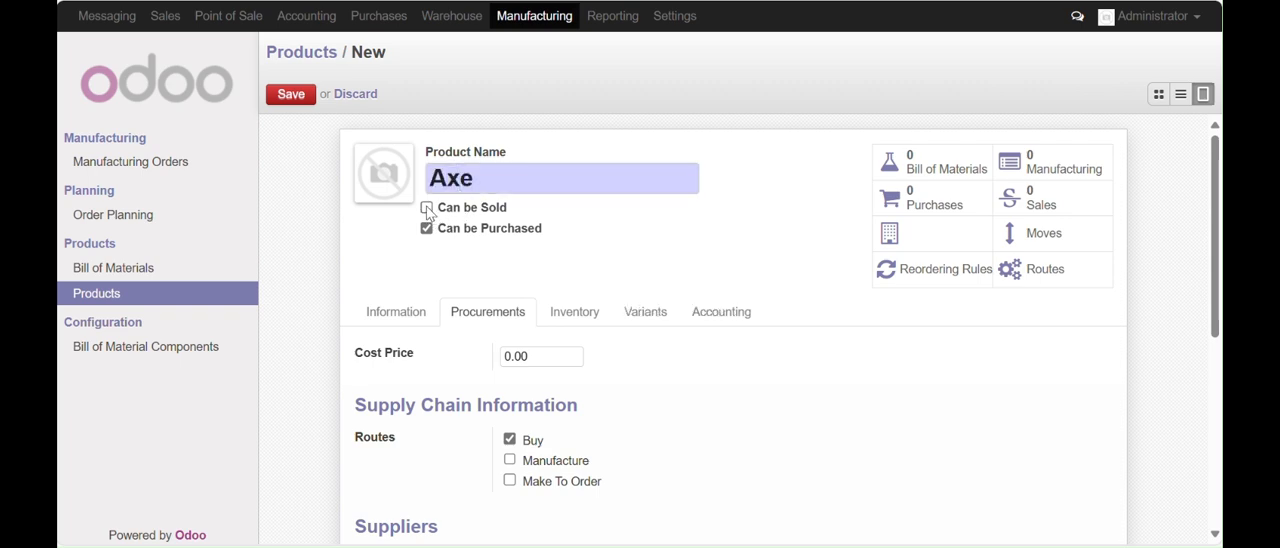
Set the Axe's cost price to 10
{"action": "left_click_drag", "start_coordinate": [1214, 233], "coordinate": [1218, 271]}
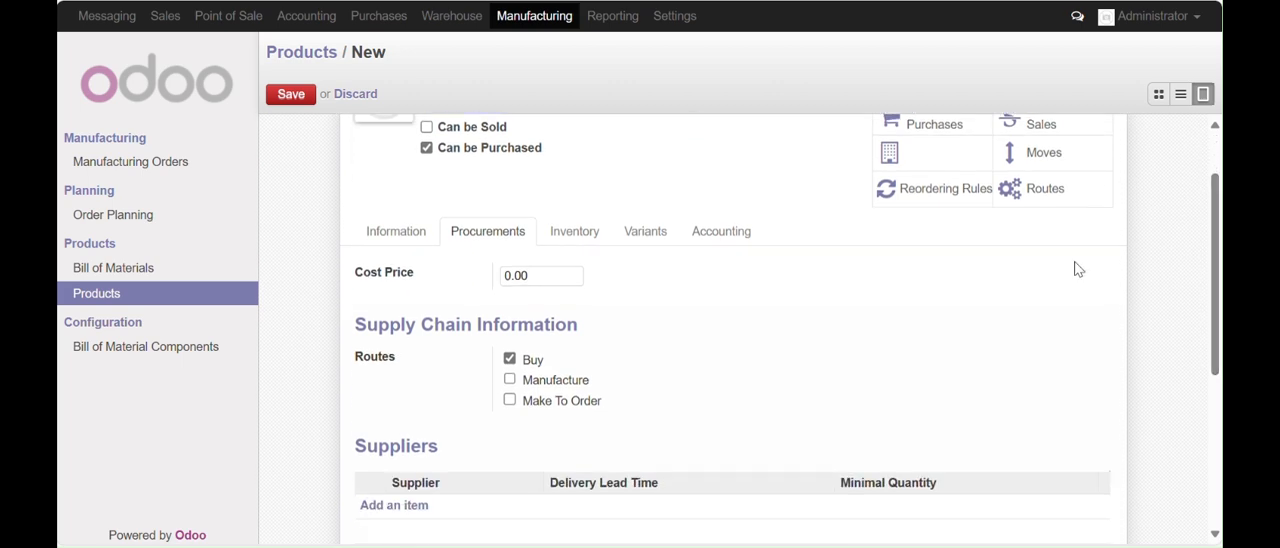
{"action": "left_click", "coordinate": [551, 278]}
{"action": "mouse_move", "coordinate": [456, 279]}
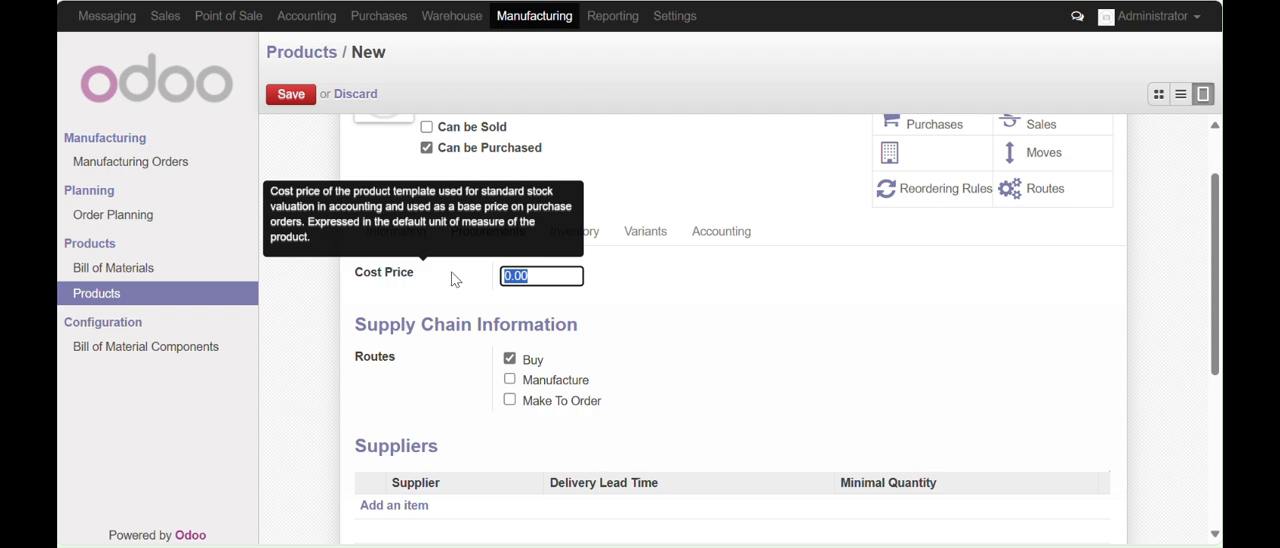
{"action": "type", "text": "10"}
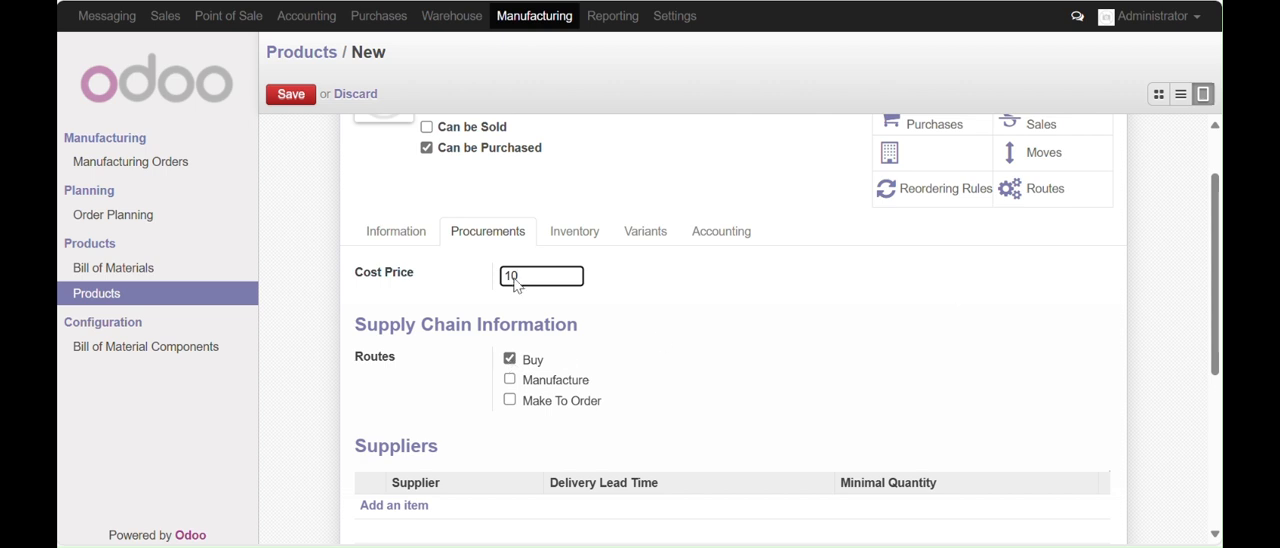
Set the Axe's product type to Stockable Product and save the product
{"action": "left_click", "coordinate": [386, 241]}
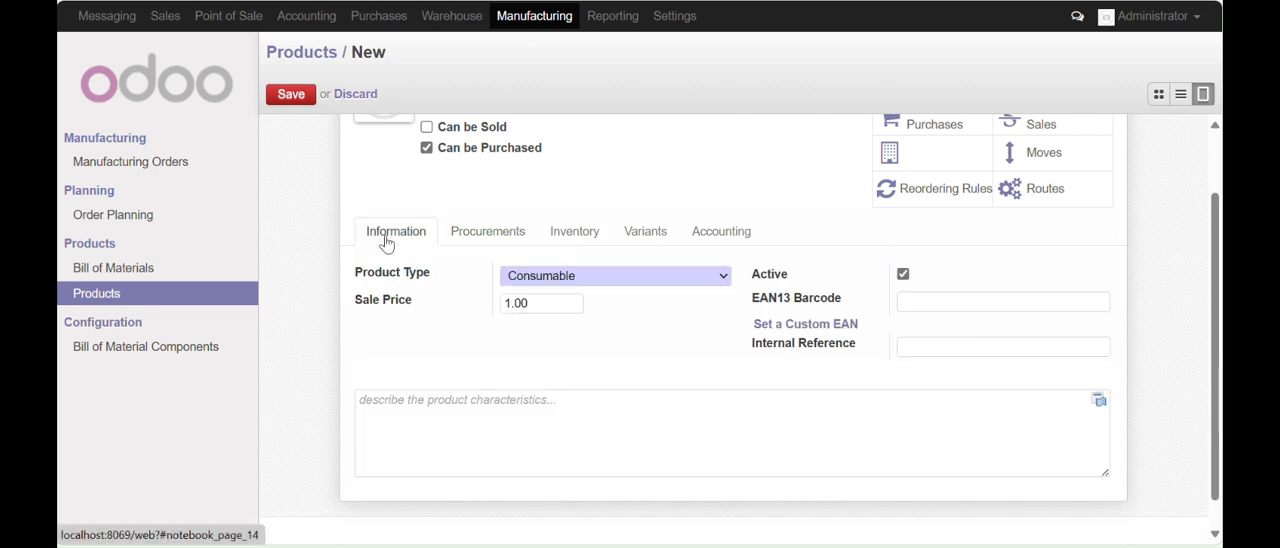
{"action": "left_click", "coordinate": [716, 278]}
{"action": "left_click", "coordinate": [580, 325]}
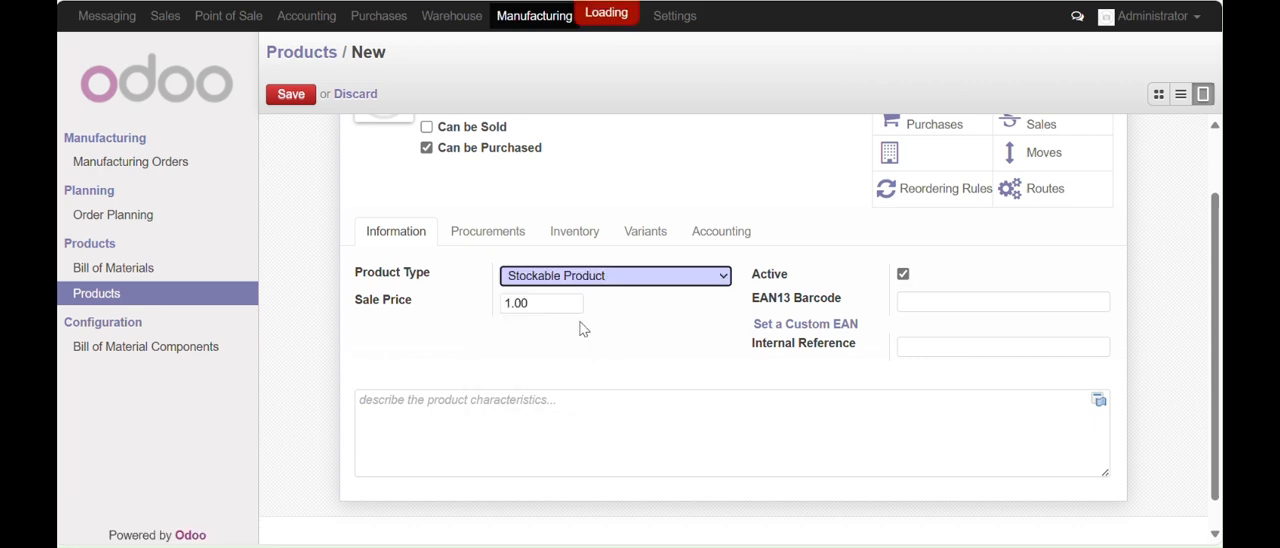
{"action": "left_click", "coordinate": [292, 96]}
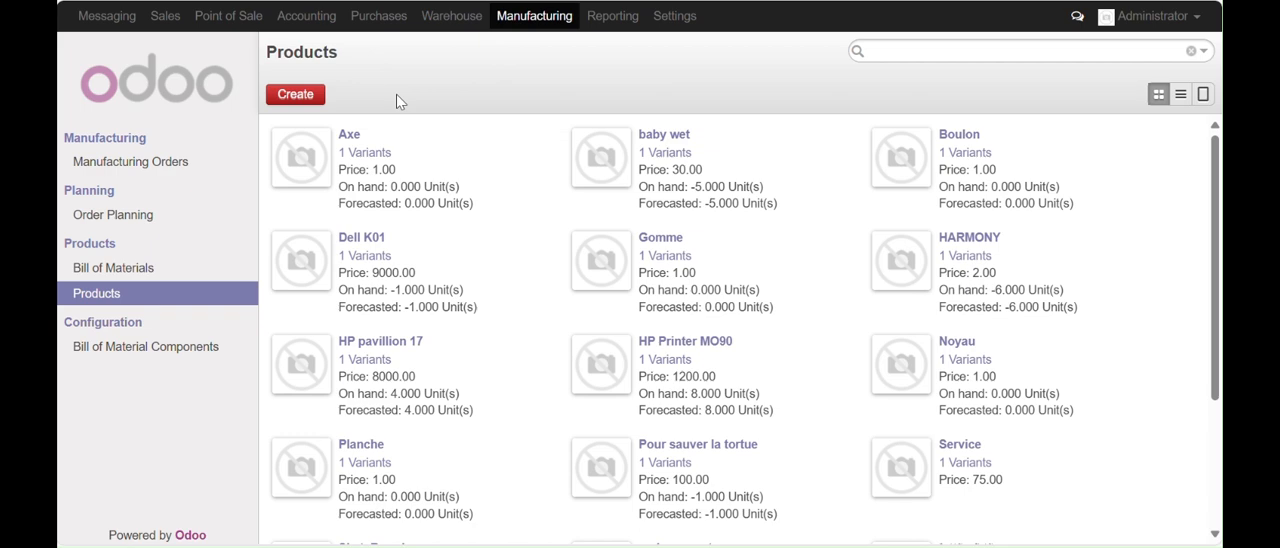
Create another product named Roue with both Can be Sold and Can be Purchased turned off
{"action": "left_click", "coordinate": [299, 100]}
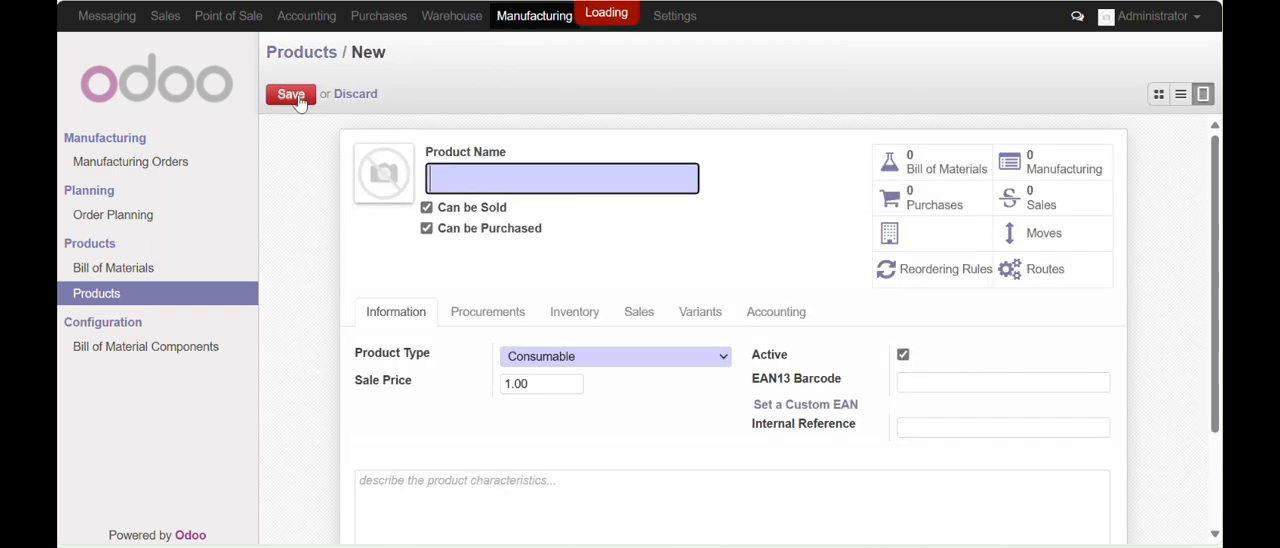
{"action": "type", "text": "R"}
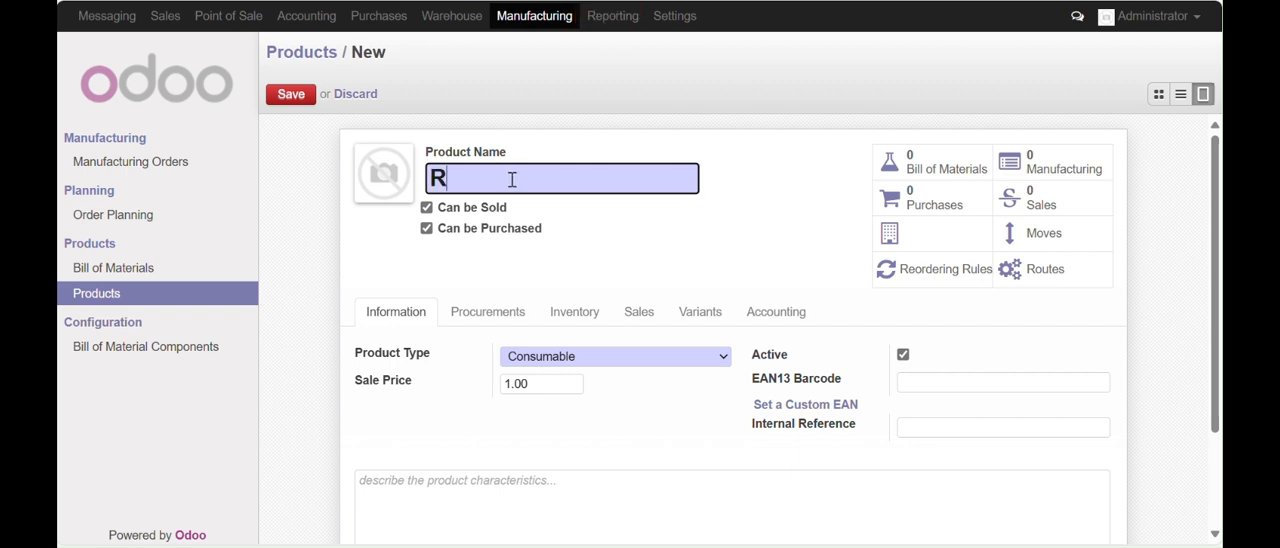
{"action": "type", "text": "oue"}
{"action": "left_click", "coordinate": [426, 207]}
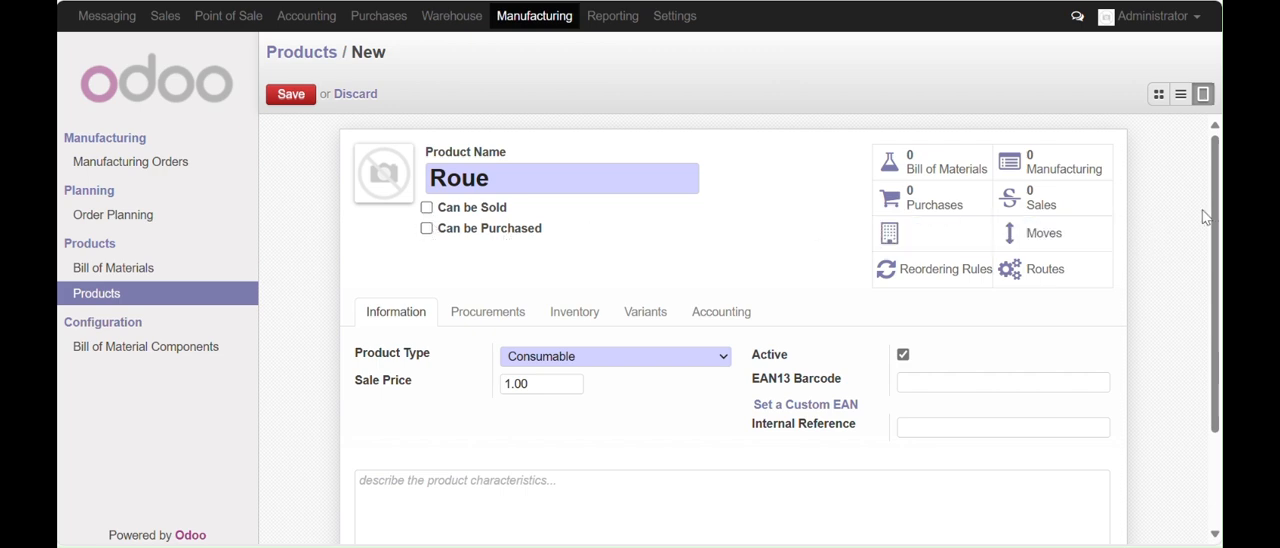
Set the product type of Roue to Stockable Product
{"action": "left_click_drag", "start_coordinate": [1219, 226], "coordinate": [1219, 278]}
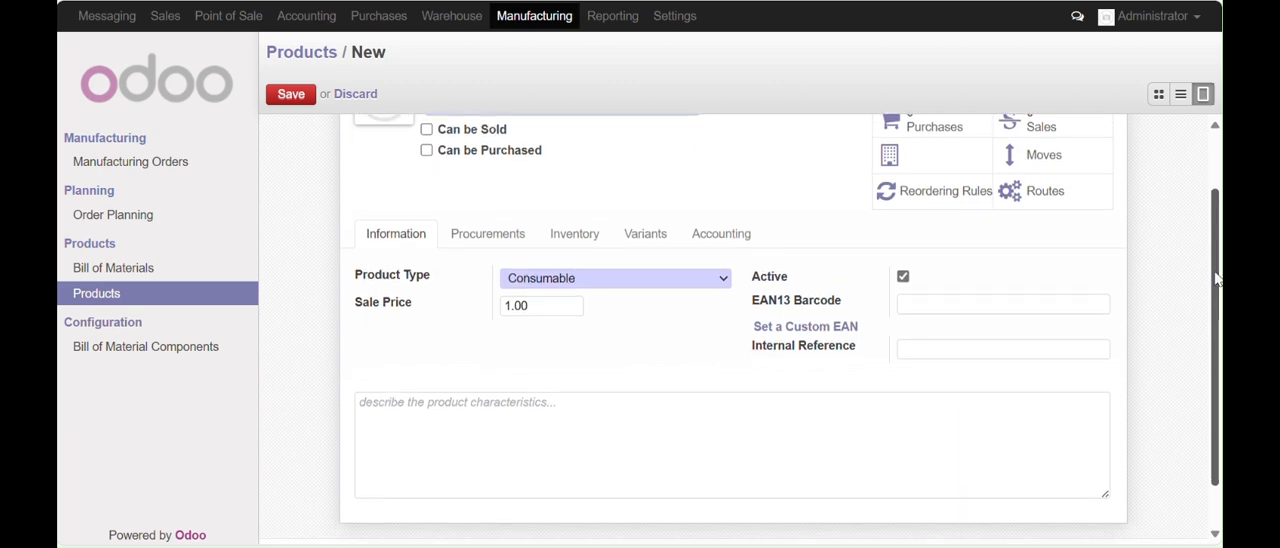
{"action": "left_click", "coordinate": [721, 281]}
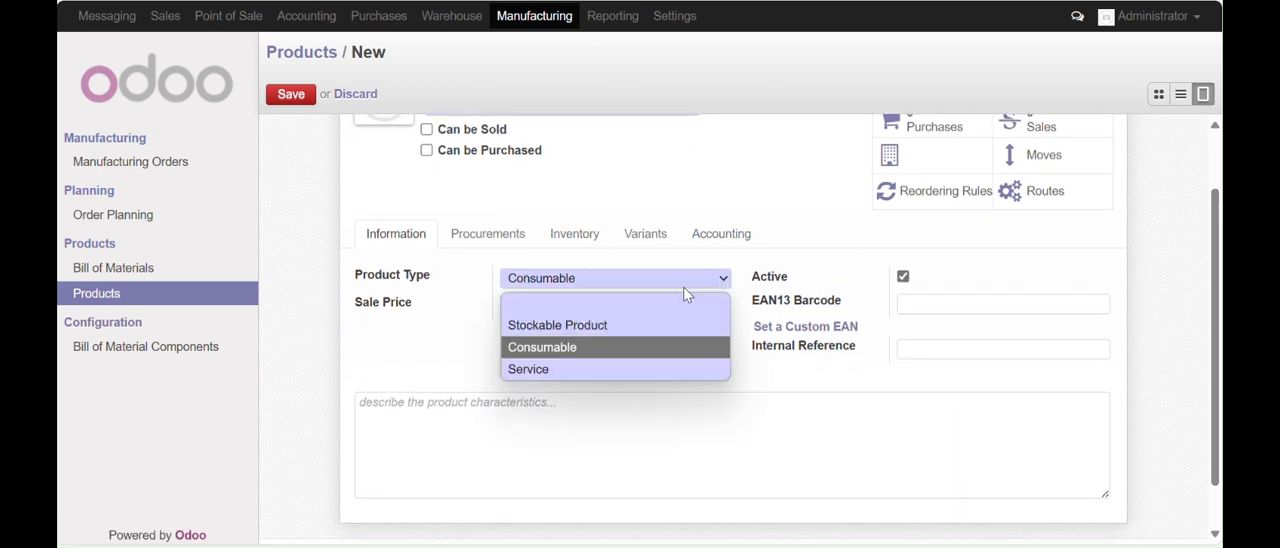
{"action": "left_click", "coordinate": [590, 326]}
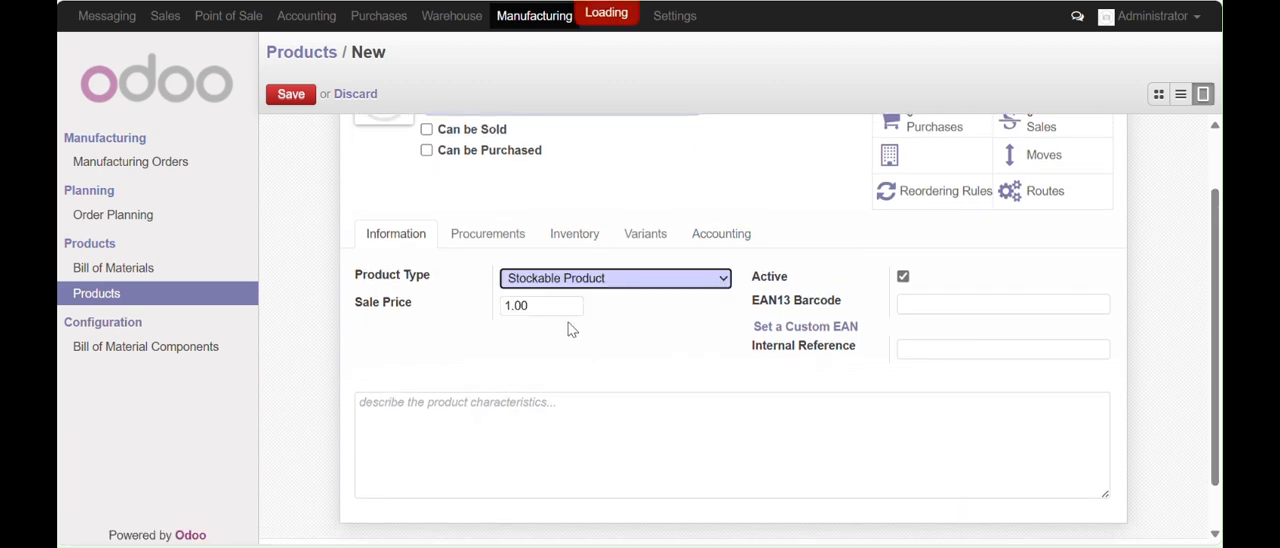
Set the supply route of Roue to Manufacture only, without Buy, and save the product
{"action": "left_click", "coordinate": [487, 250]}
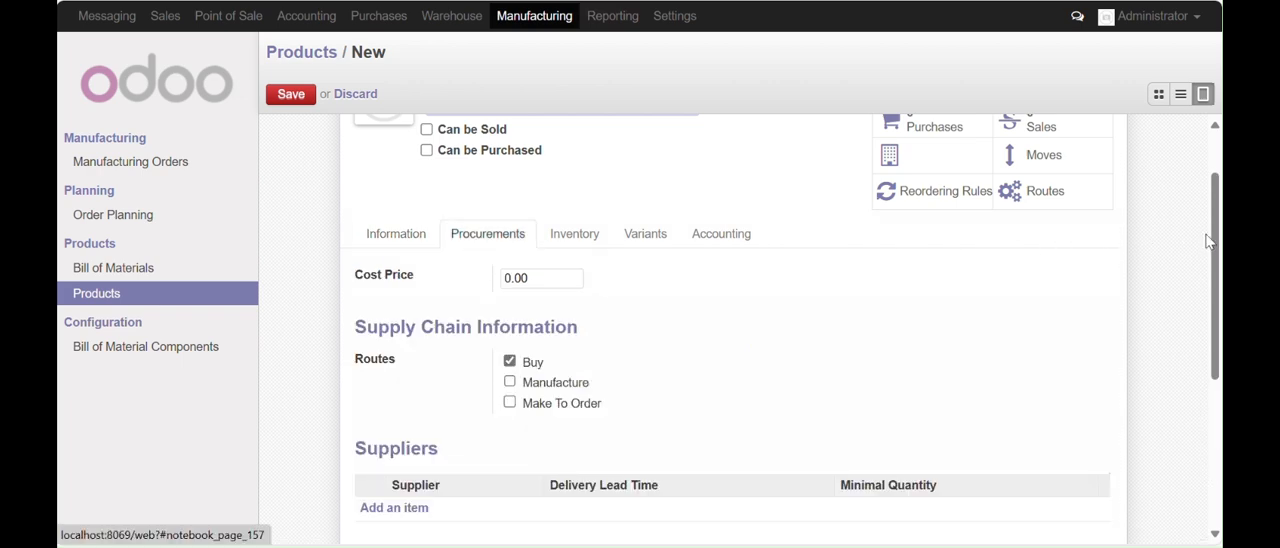
{"action": "left_click_drag", "start_coordinate": [1215, 252], "coordinate": [1114, 308]}
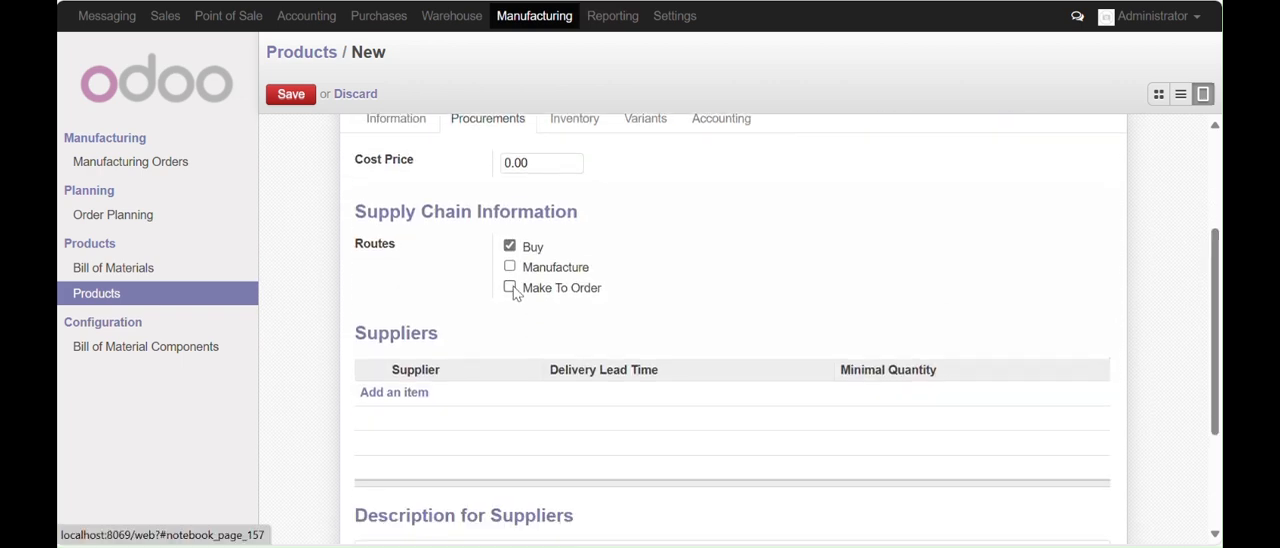
{"action": "left_click", "coordinate": [510, 247]}
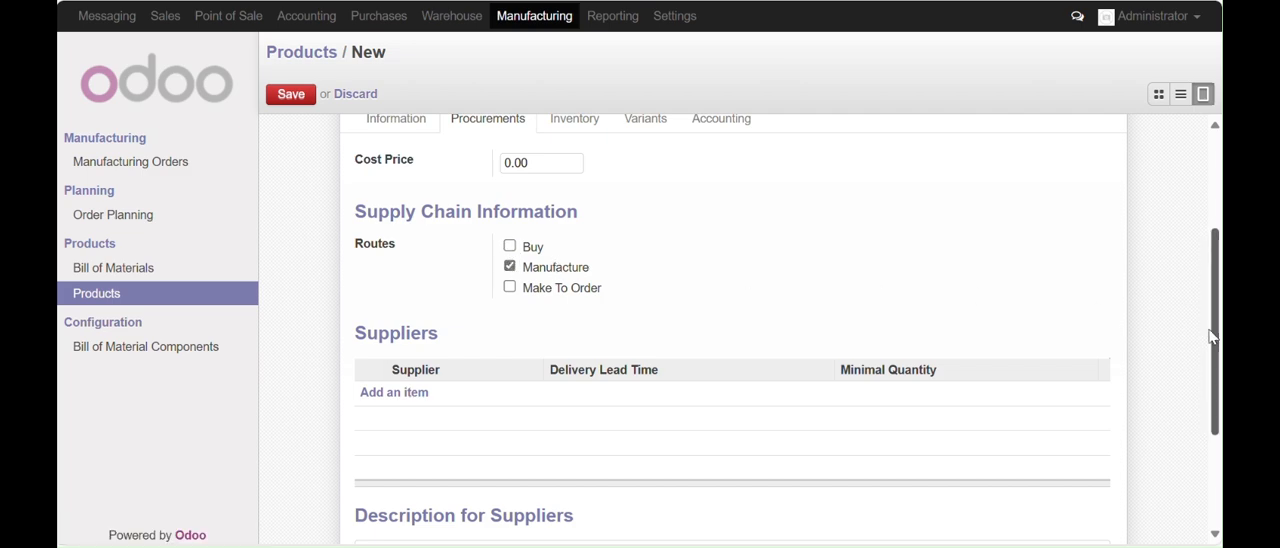
{"action": "left_click_drag", "start_coordinate": [1210, 337], "coordinate": [1205, 243]}
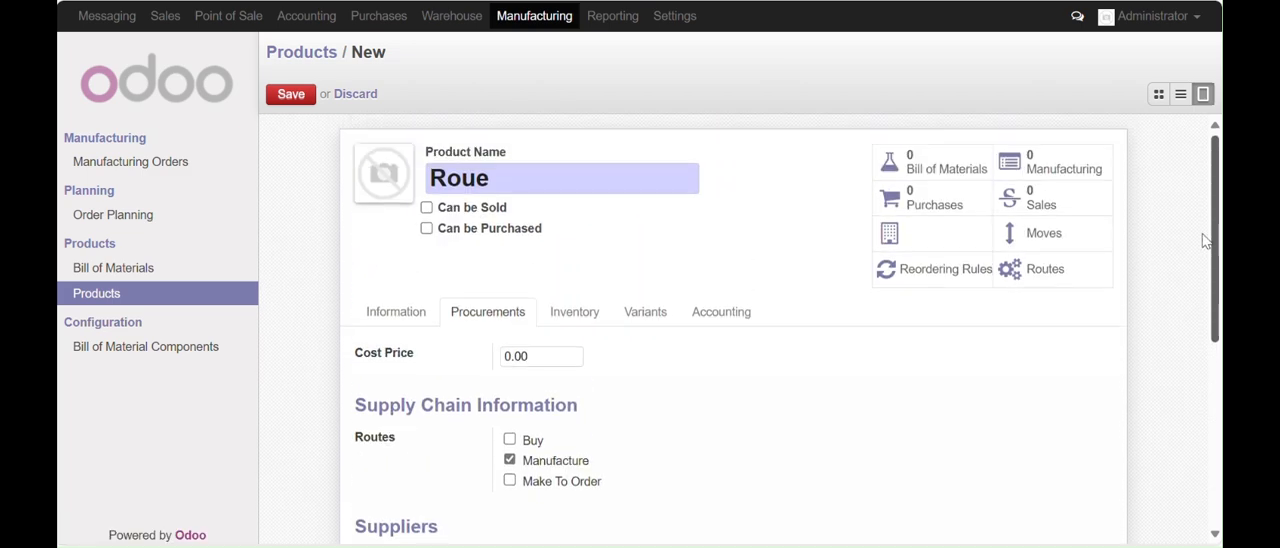
{"action": "left_click", "coordinate": [288, 98]}
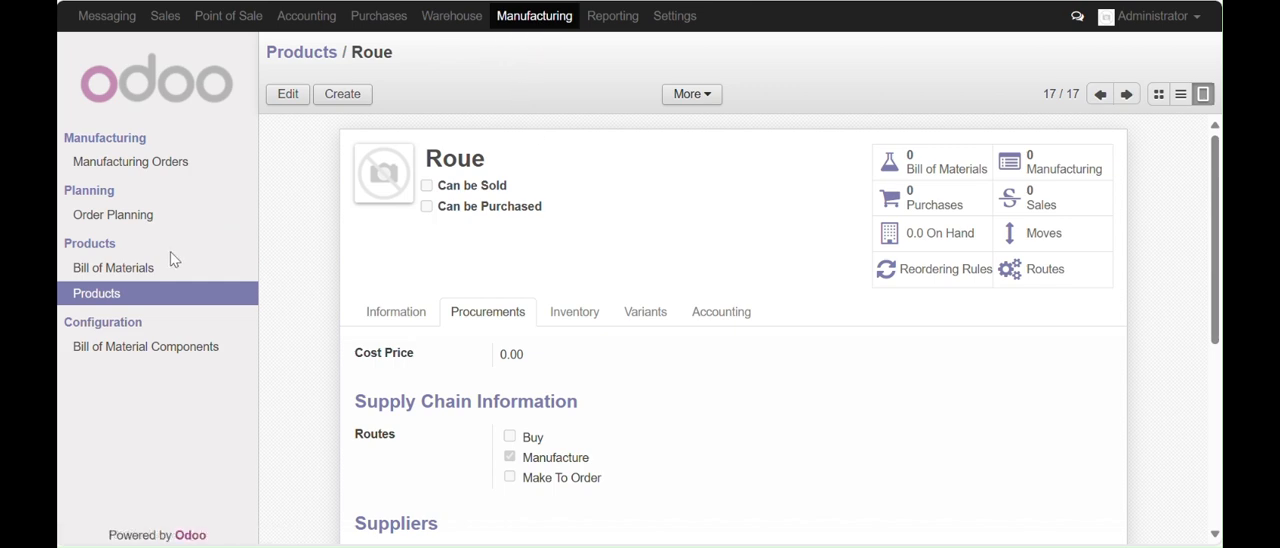
Start a new bill of materials for the product SkateBoard
{"action": "left_click", "coordinate": [111, 278]}
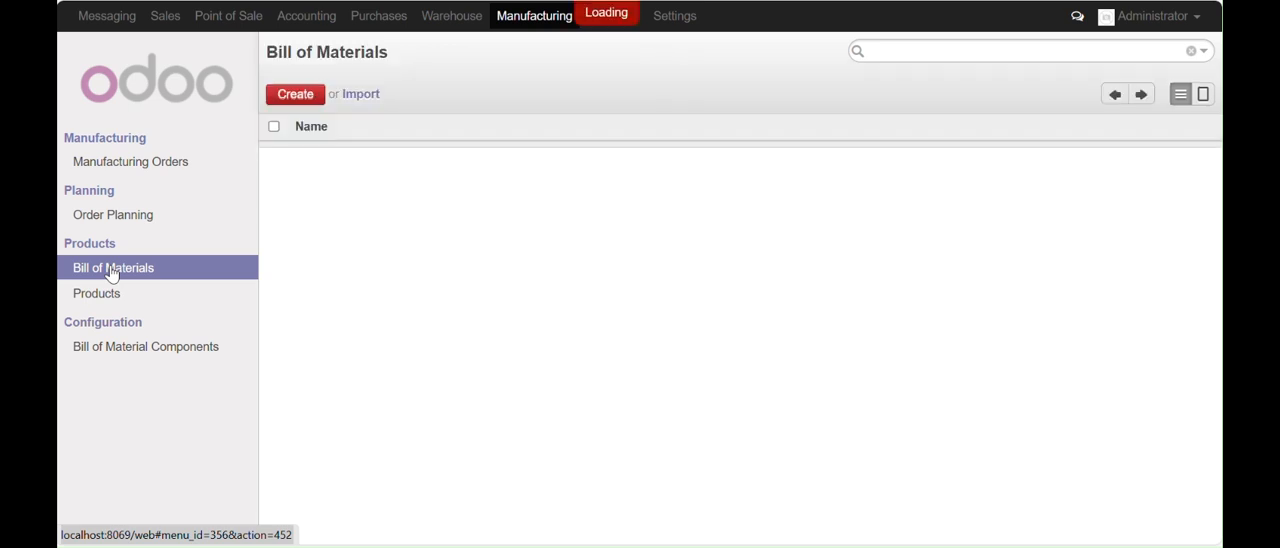
{"action": "left_click", "coordinate": [295, 100]}
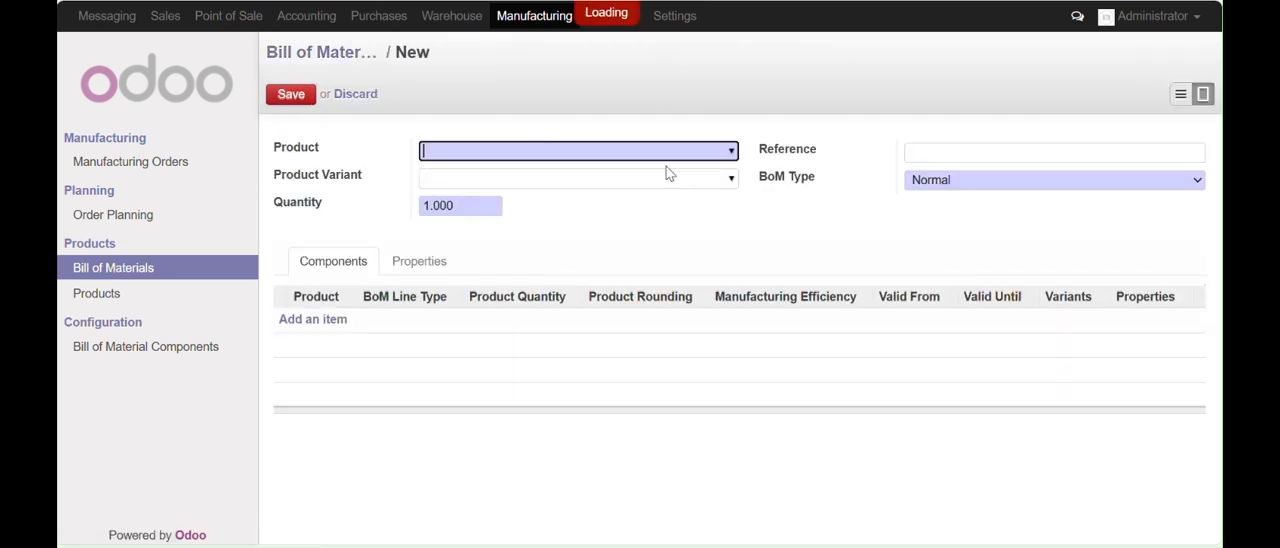
{"action": "left_click", "coordinate": [732, 154]}
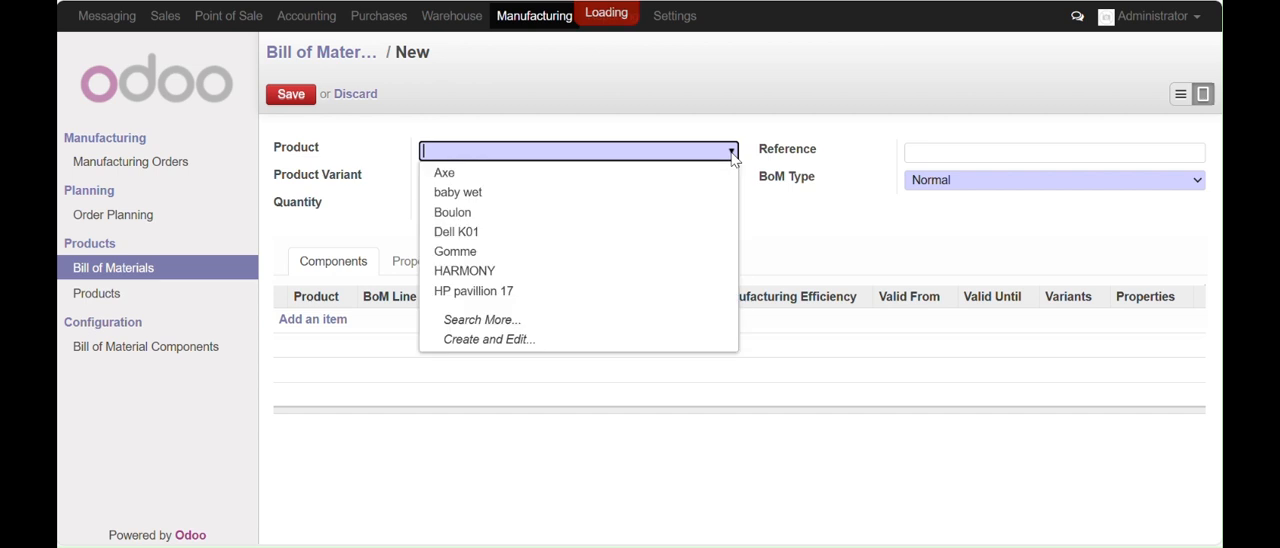
{"action": "type", "text": "sk"}
{"action": "left_click", "coordinate": [465, 172]}
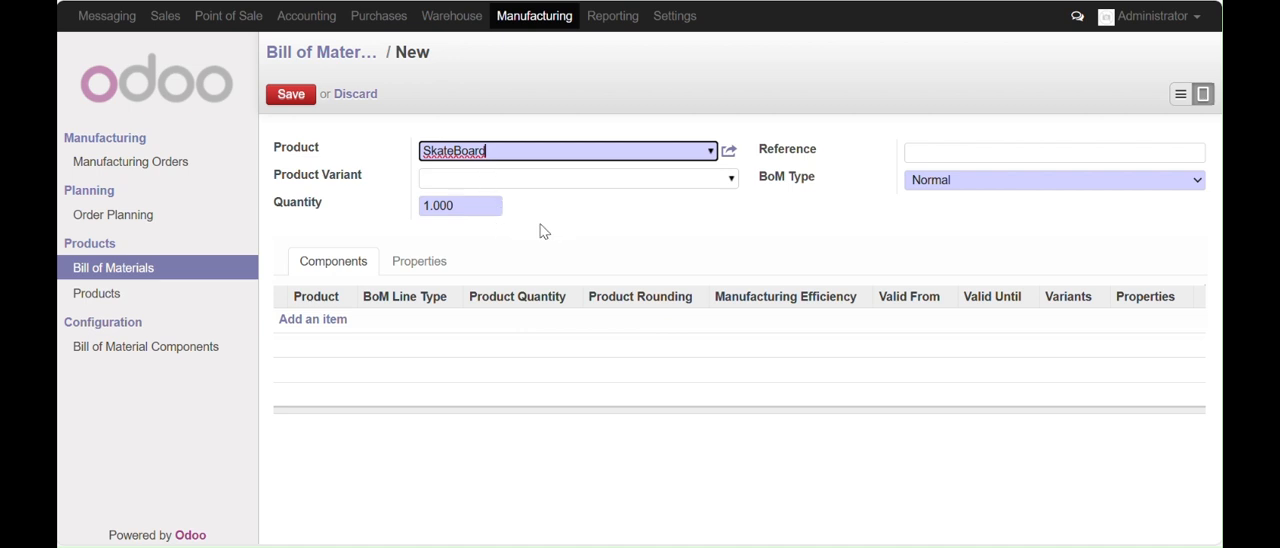
Add Boulon as a component with quantity 8 and save the SkateBoard bill of materials
{"action": "left_click", "coordinate": [312, 320]}
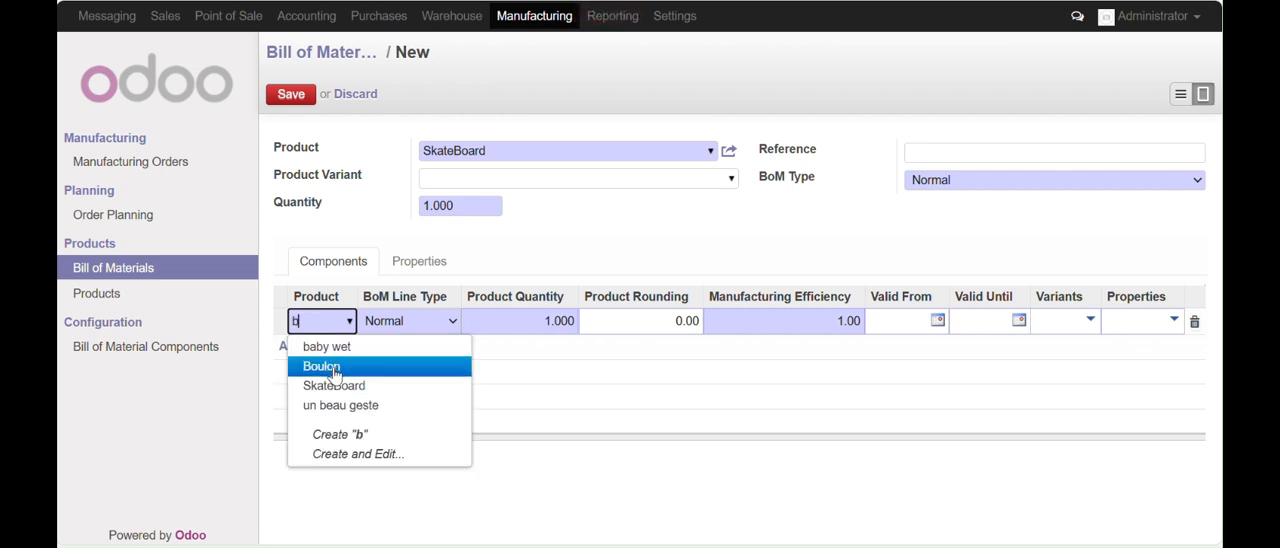
{"action": "left_click", "coordinate": [334, 369]}
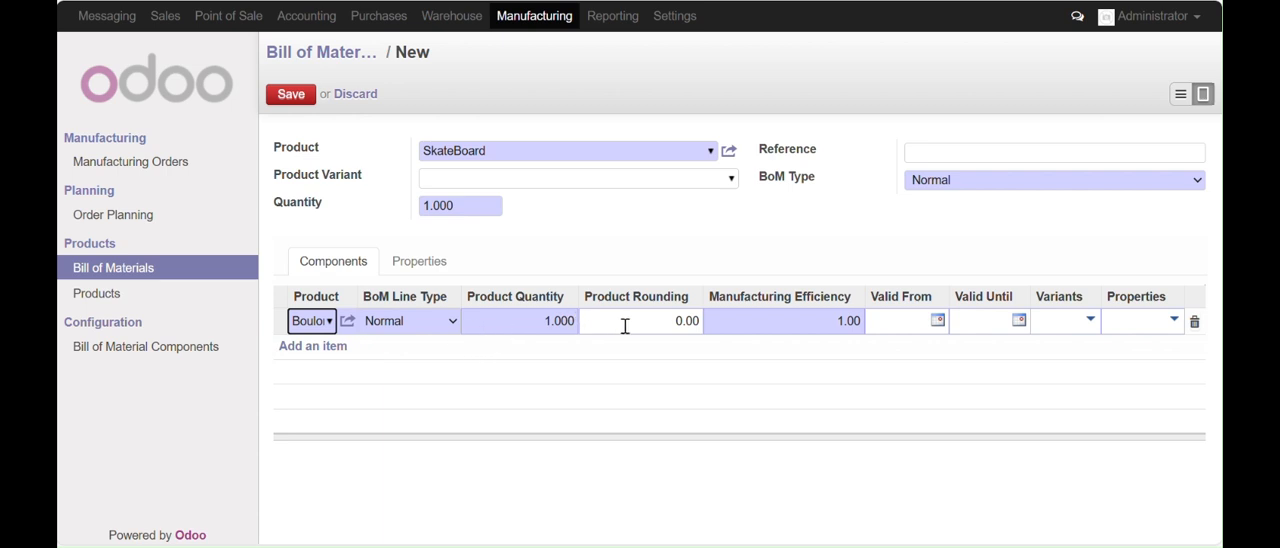
{"action": "left_click", "coordinate": [538, 321]}
{"action": "left_click_drag", "start_coordinate": [538, 321], "coordinate": [597, 321]}
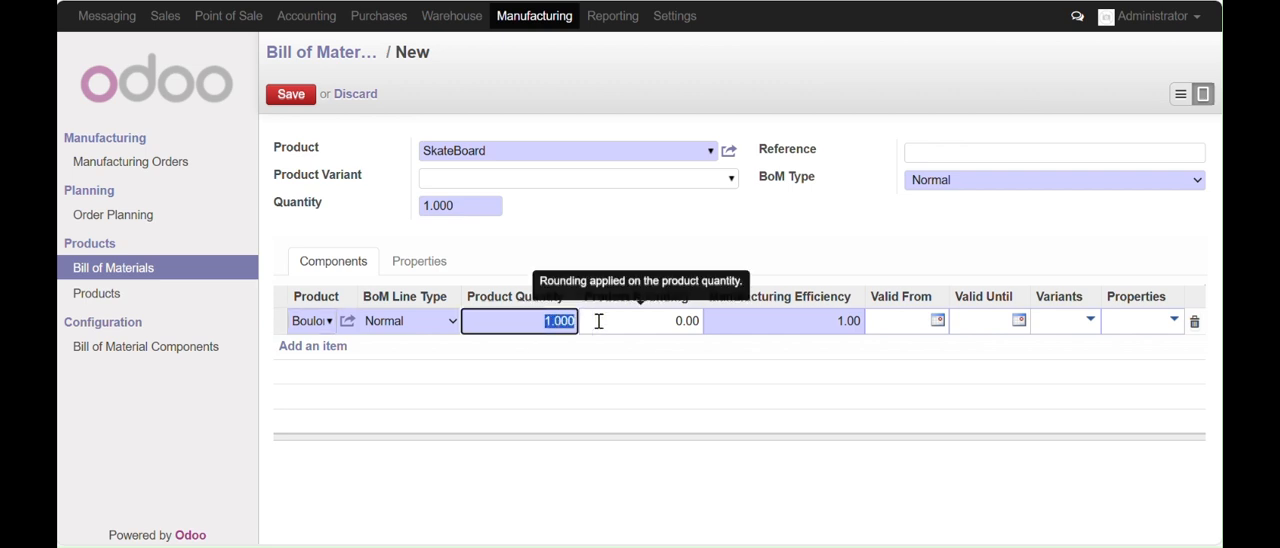
{"action": "type", "text": "8"}
{"action": "left_click", "coordinate": [572, 2]}
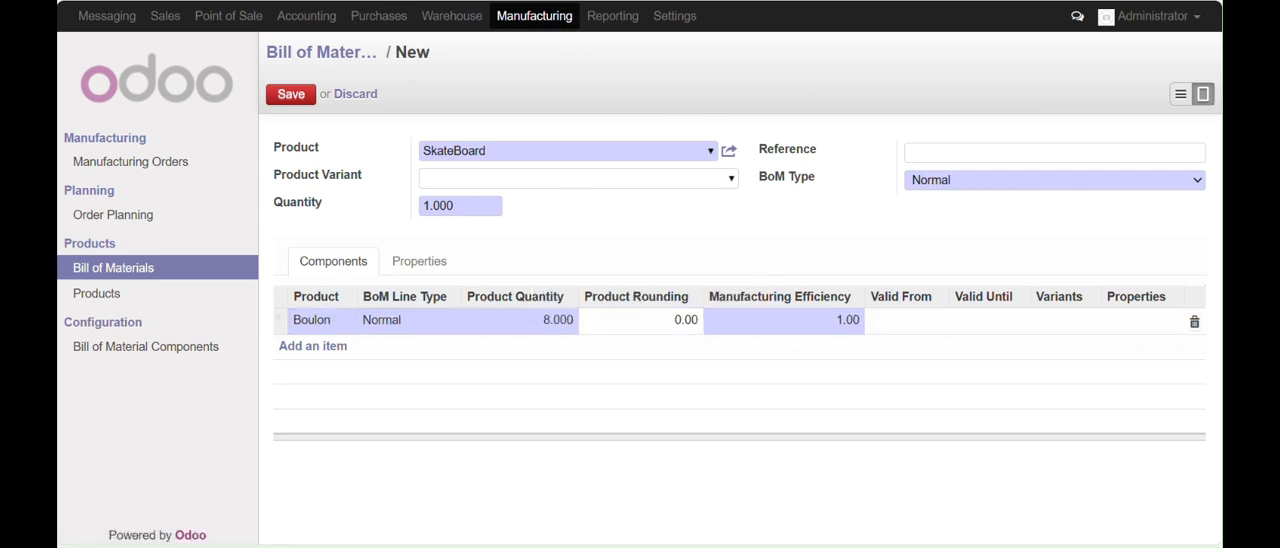
{"action": "left_click", "coordinate": [290, 96]}
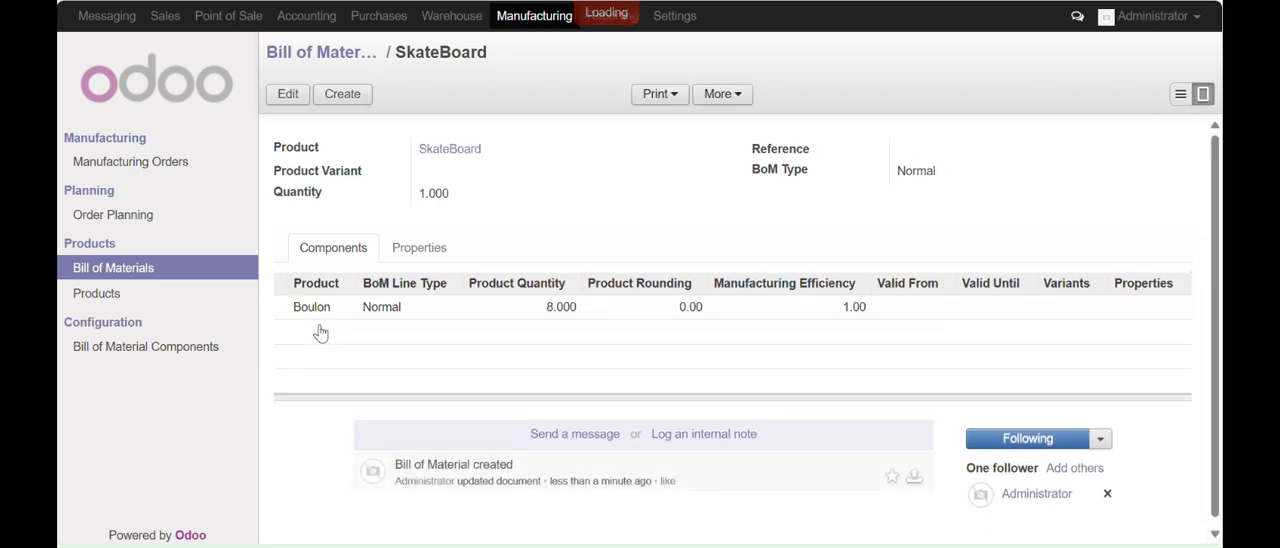
Reopen the SkateBoard bill of materials for editing and add the component Axe with quantity 2
{"action": "left_click", "coordinate": [298, 100]}
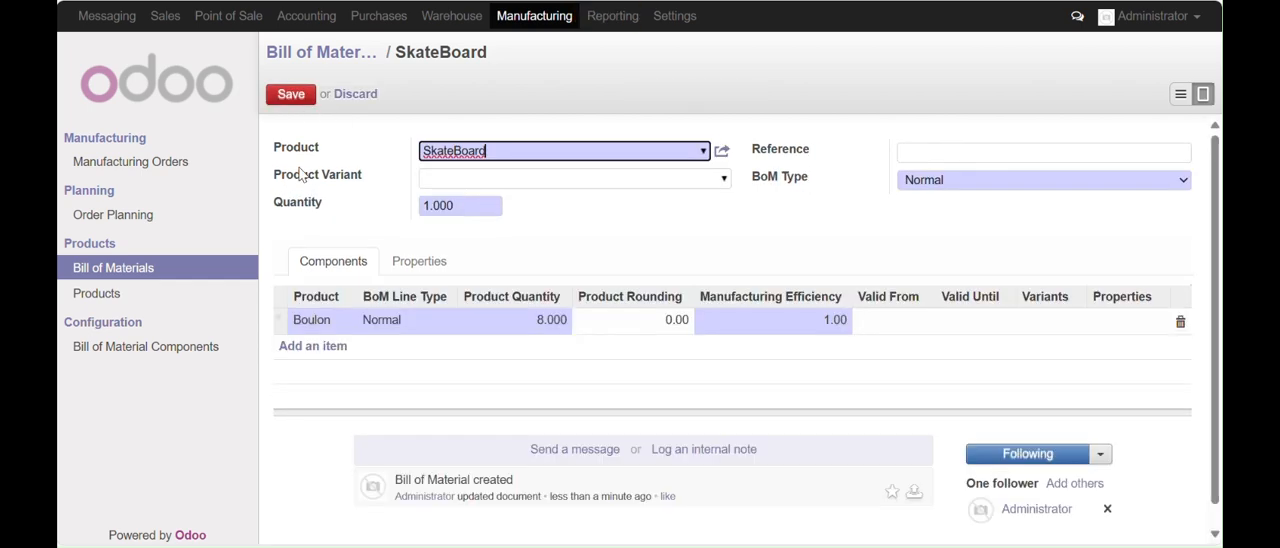
{"action": "left_click", "coordinate": [327, 346]}
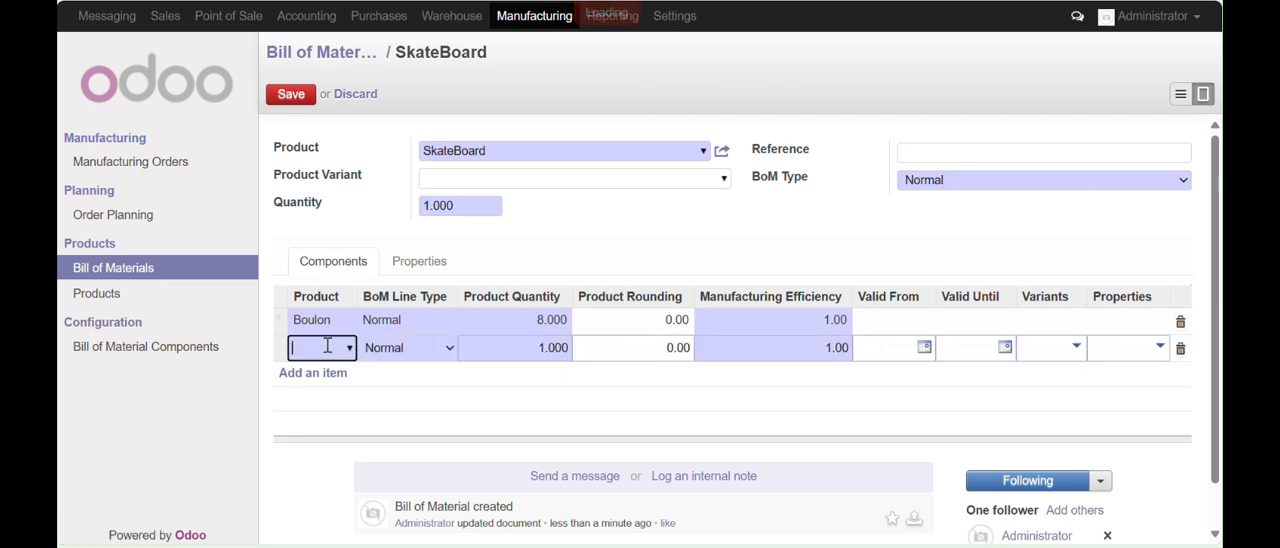
{"action": "type", "text": "A"}
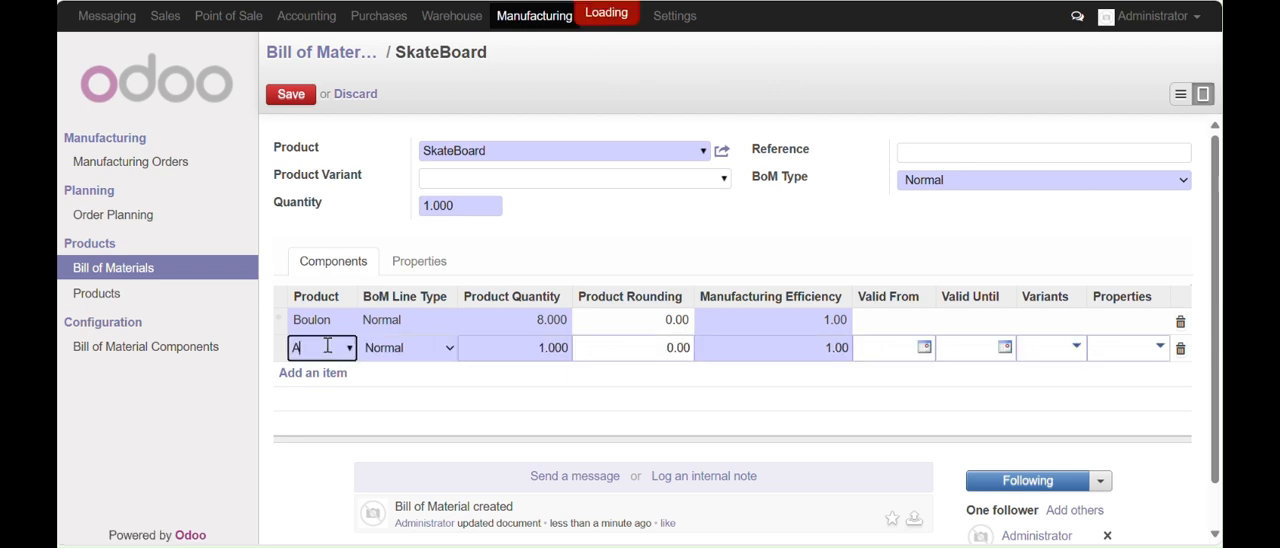
{"action": "type", "text": "xe"}
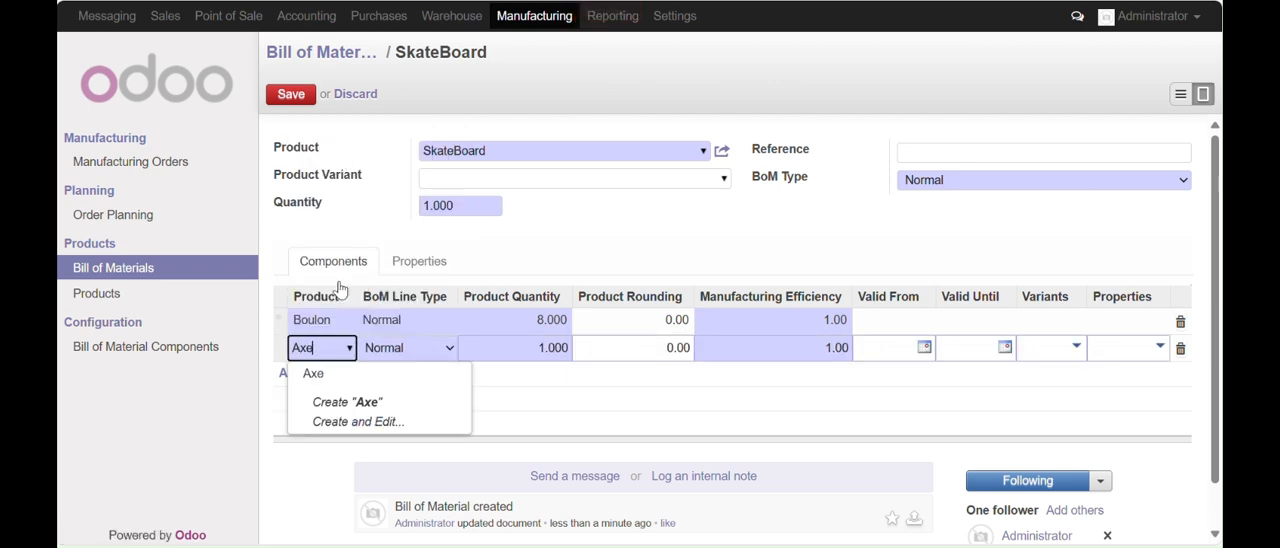
{"action": "left_click", "coordinate": [313, 374]}
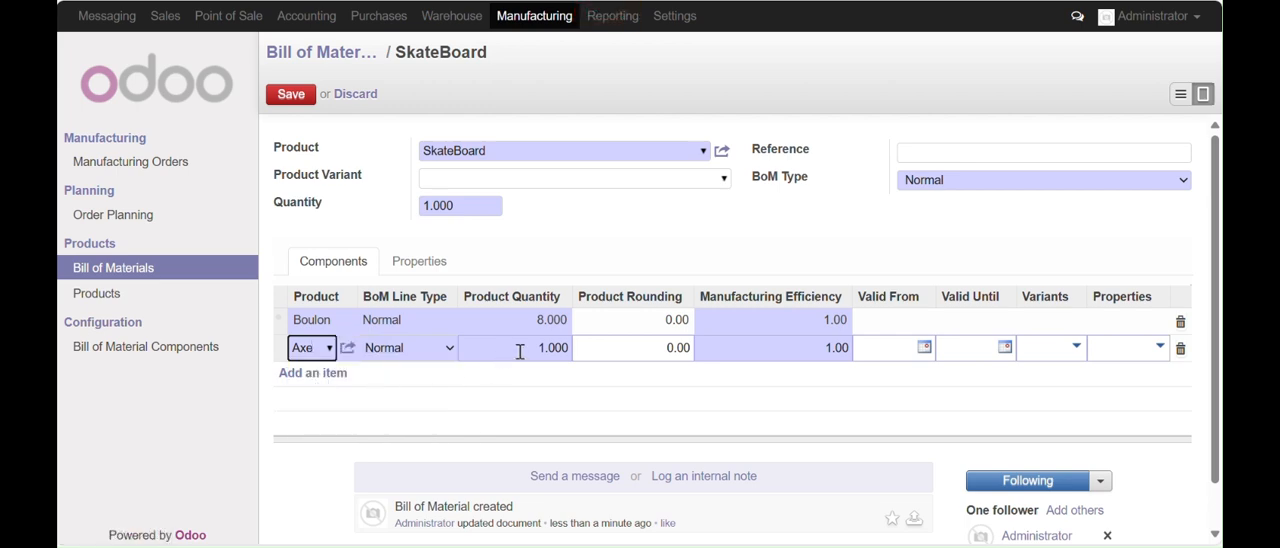
{"action": "left_click_drag", "start_coordinate": [523, 349], "coordinate": [583, 357]}
{"action": "type", "text": "2"}
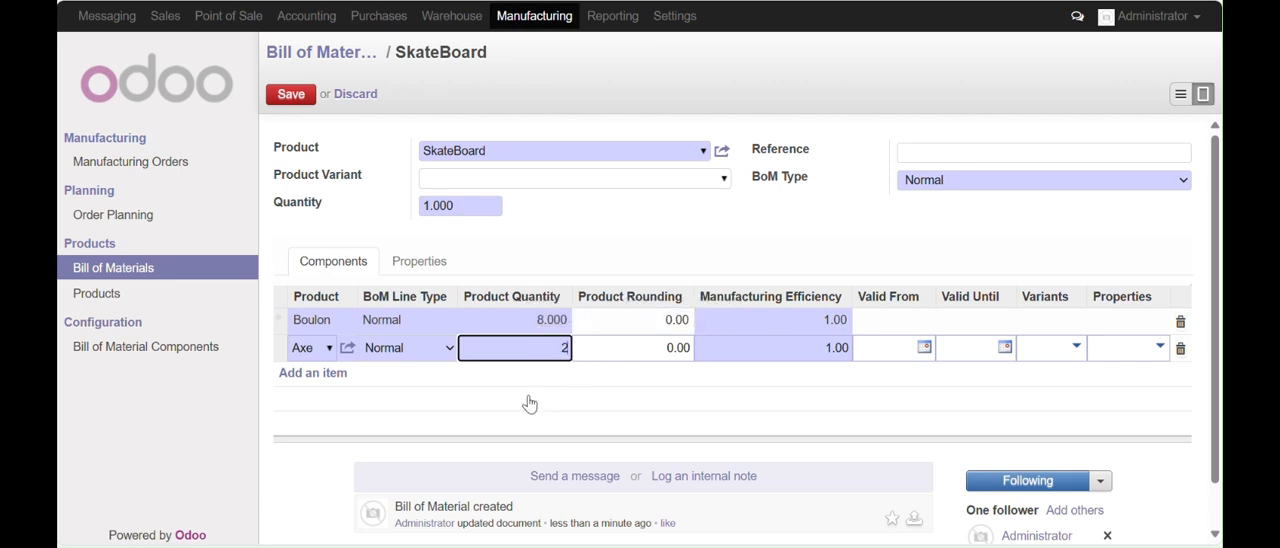
Add the components Planche with quantity 1 and Roue with quantity 4, and save the SkateBoard bill of materials
{"action": "left_click", "coordinate": [322, 376]}
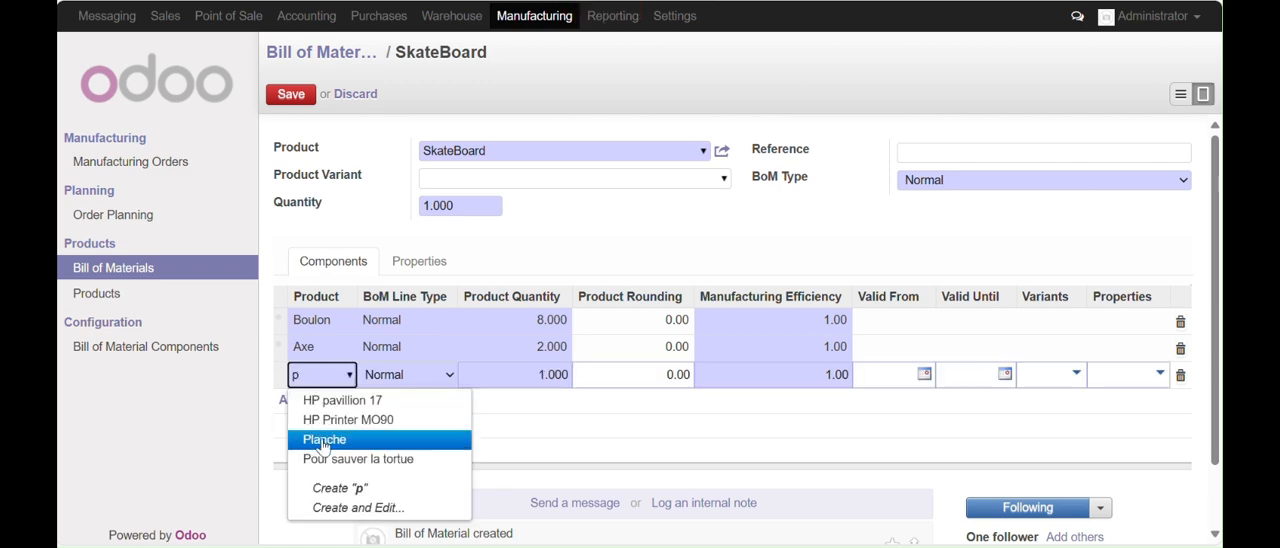
{"action": "left_click", "coordinate": [322, 442]}
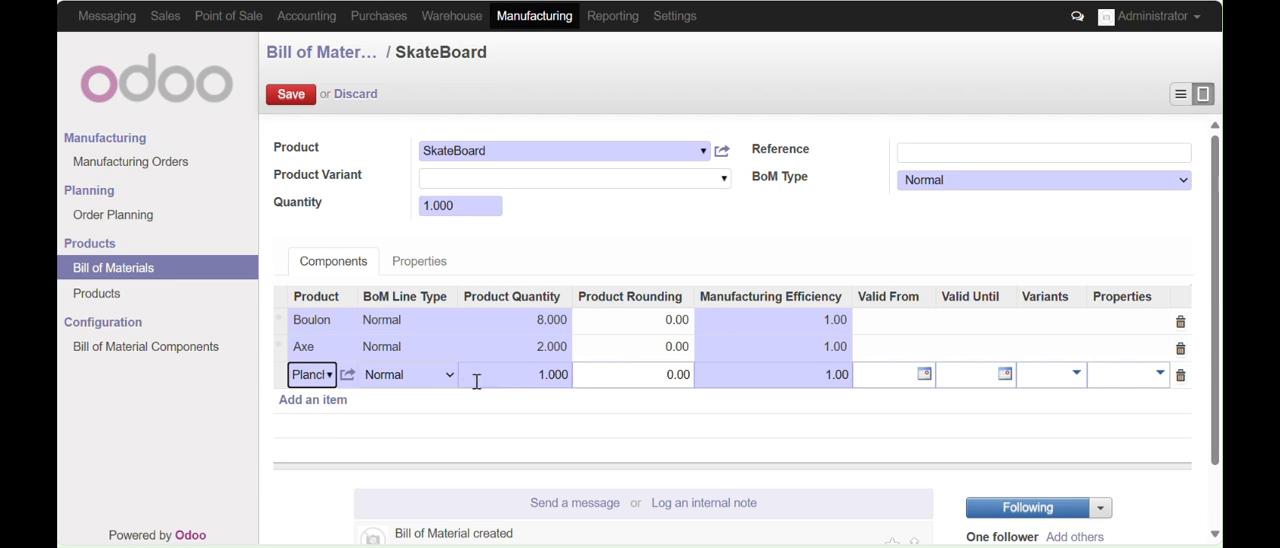
{"action": "left_click", "coordinate": [318, 400]}
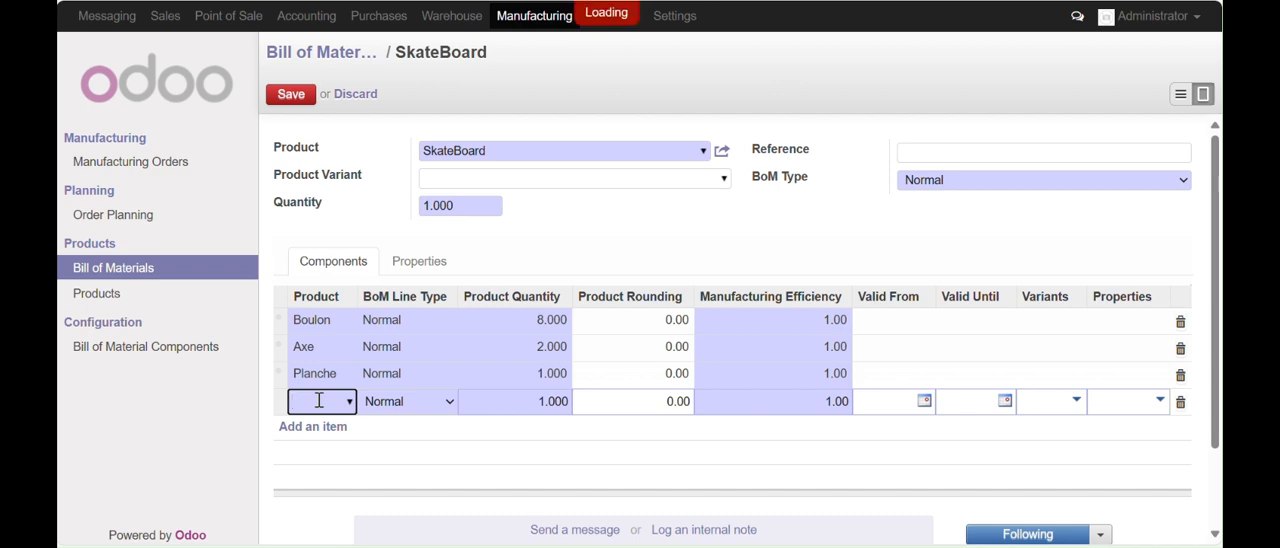
{"action": "type", "text": "R"}
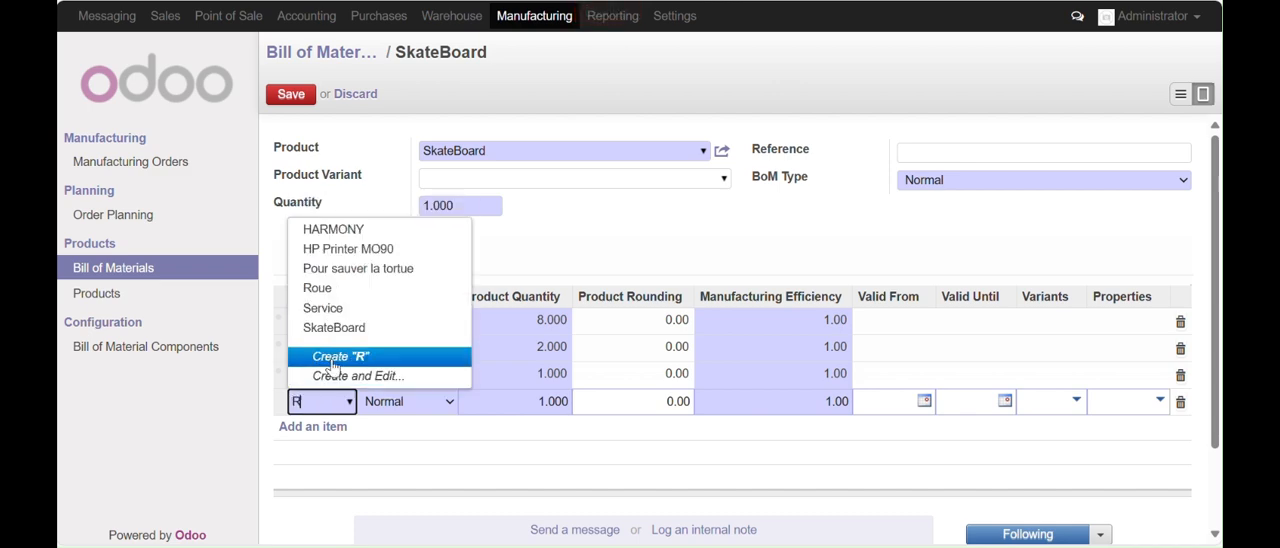
{"action": "left_click", "coordinate": [324, 290]}
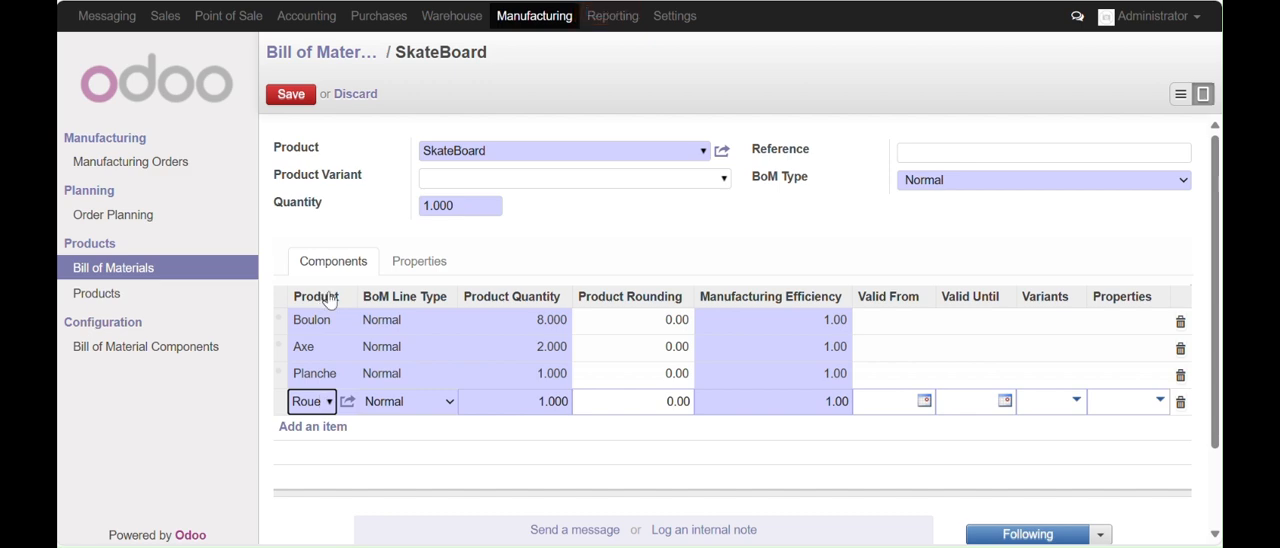
{"action": "left_click_drag", "start_coordinate": [531, 405], "coordinate": [600, 405]}
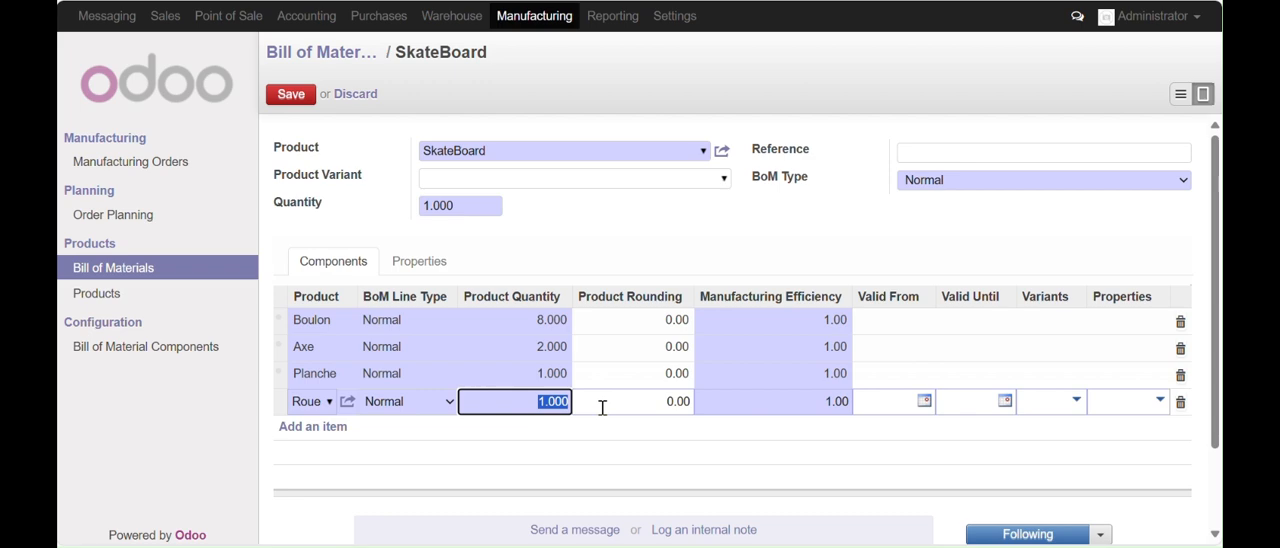
{"action": "type", "text": "4"}
{"action": "left_click", "coordinate": [291, 97]}
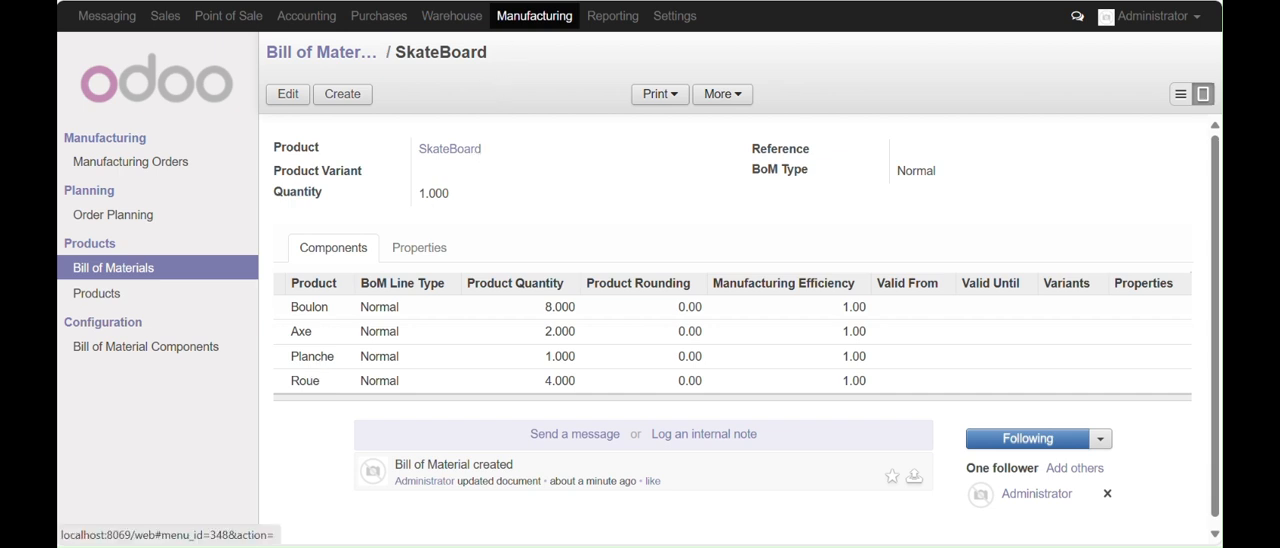
Start a new bill of materials for the product Roue
{"action": "left_click", "coordinate": [103, 278]}
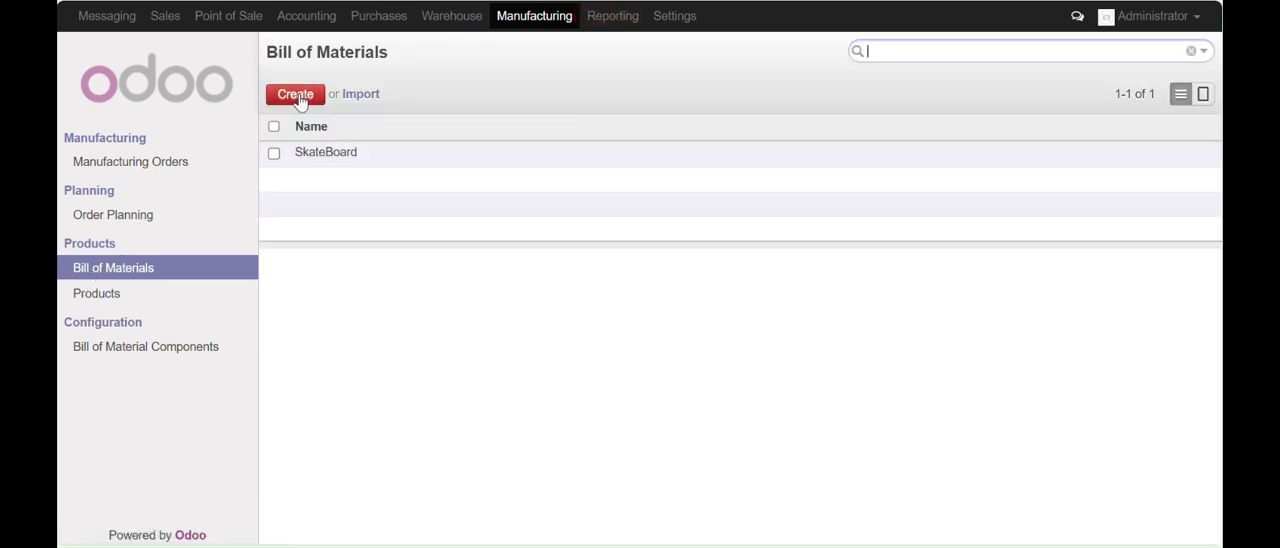
{"action": "left_click", "coordinate": [299, 101]}
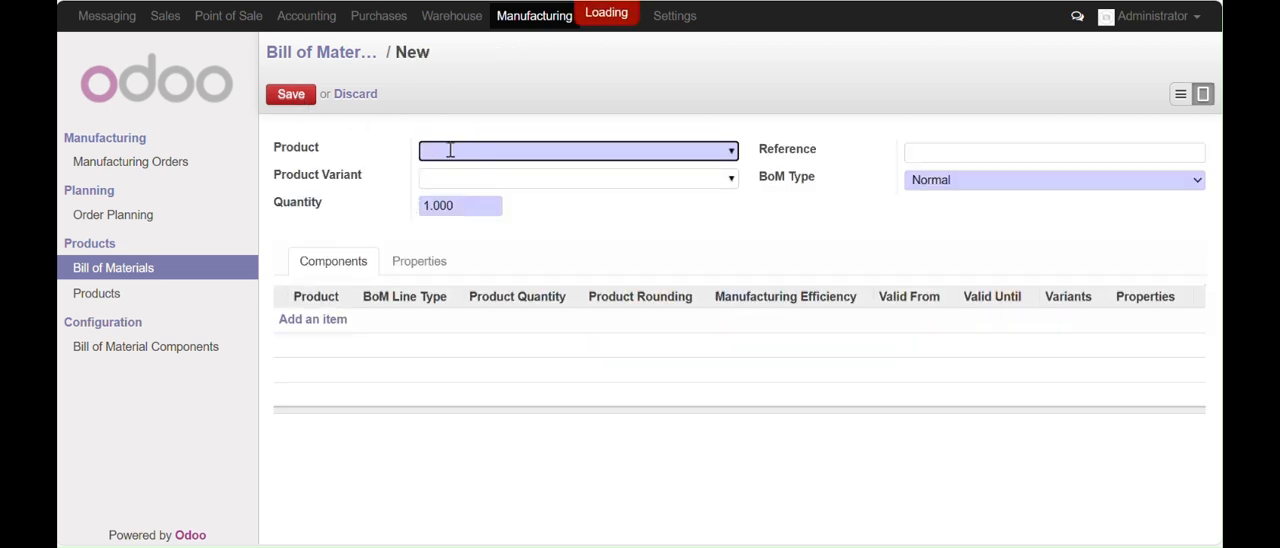
{"action": "type", "text": "Ro"}
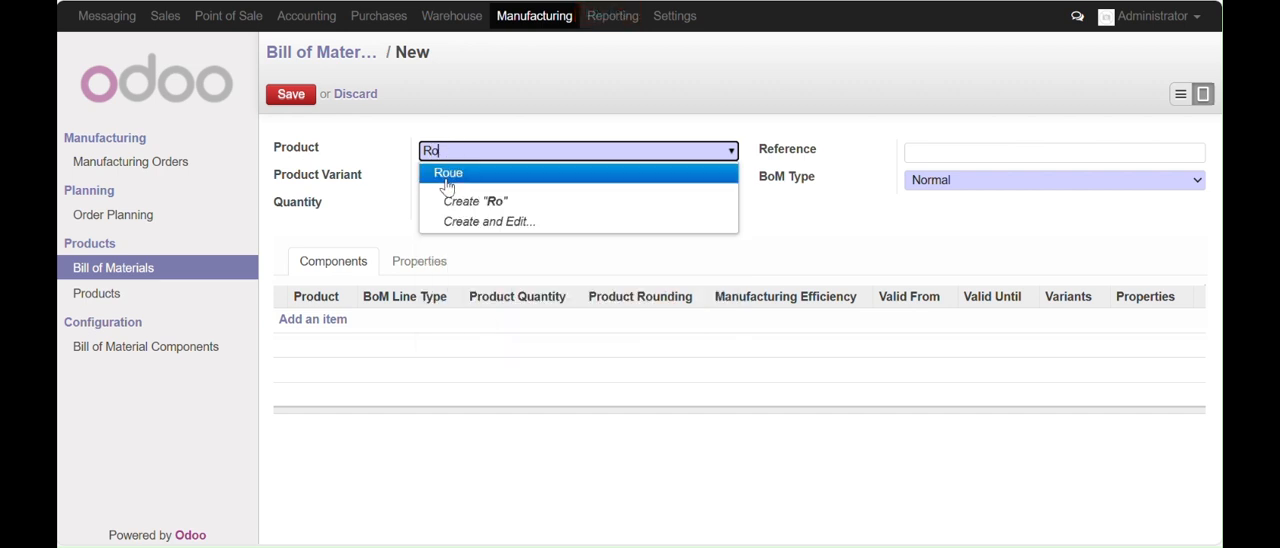
{"action": "left_click", "coordinate": [448, 172]}
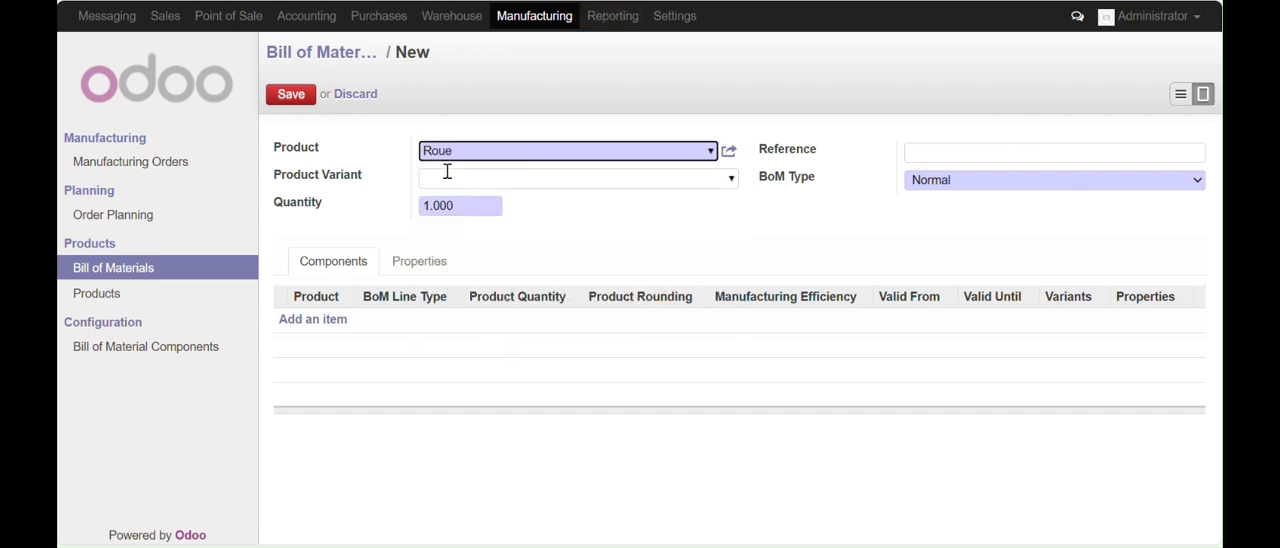
Add the components Gomme and Noyau, each with quantity 1, to the Roue bill of materials
{"action": "left_click", "coordinate": [314, 320]}
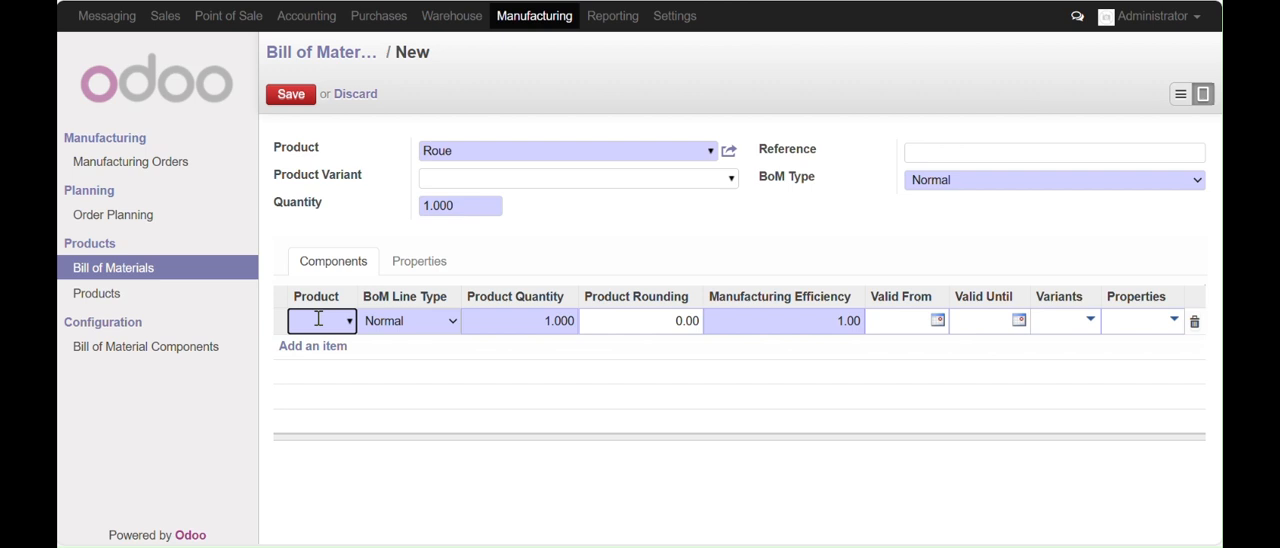
{"action": "type", "text": "go"}
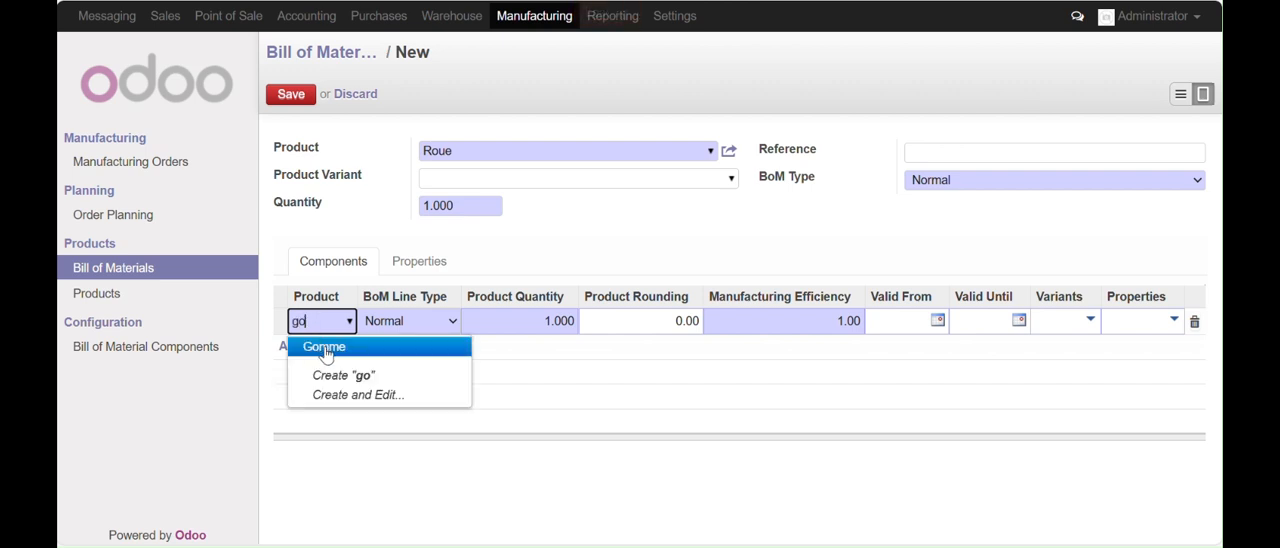
{"action": "left_click", "coordinate": [325, 349]}
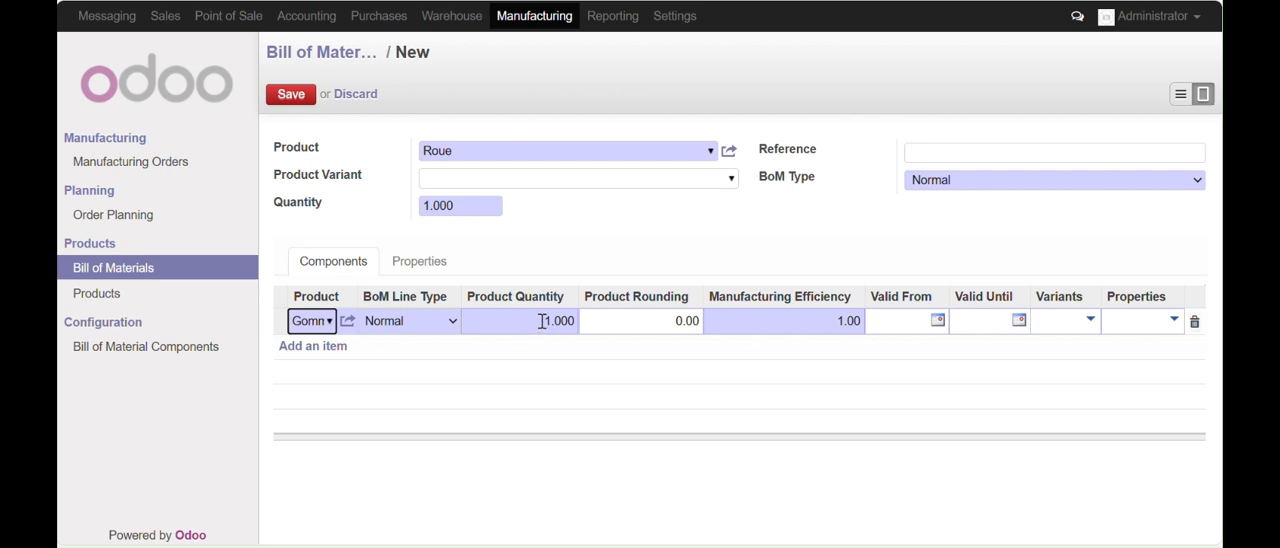
{"action": "left_click", "coordinate": [314, 346]}
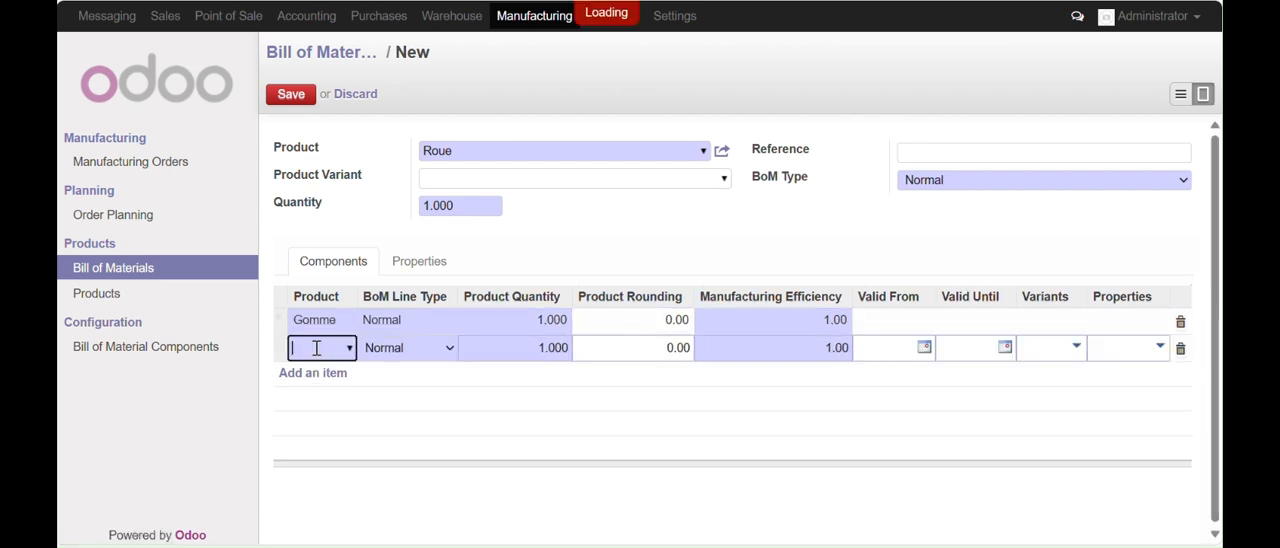
{"action": "type", "text": "no"}
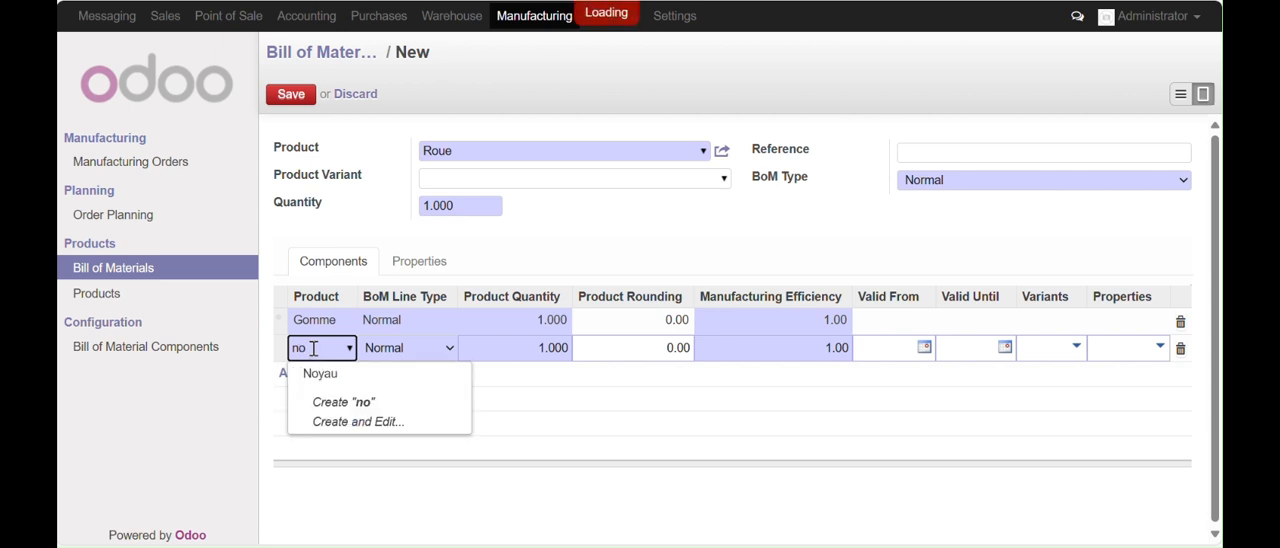
{"action": "left_click", "coordinate": [321, 376]}
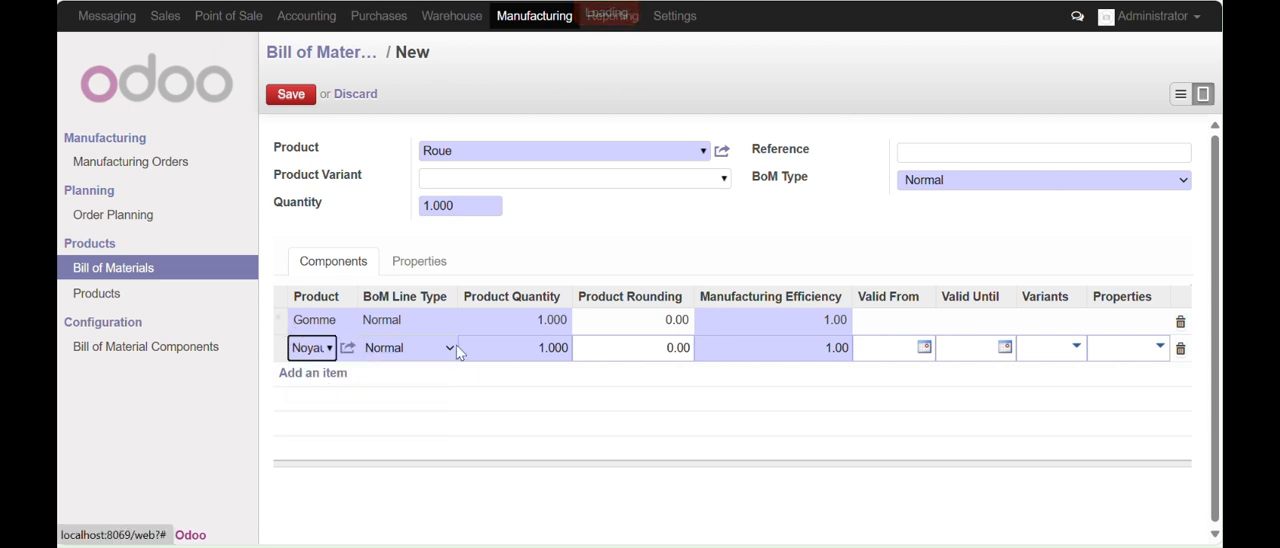
Add the component Boulon with quantity 4, save the Roue bill of materials and return to the list of bills
{"action": "left_click", "coordinate": [327, 373]}
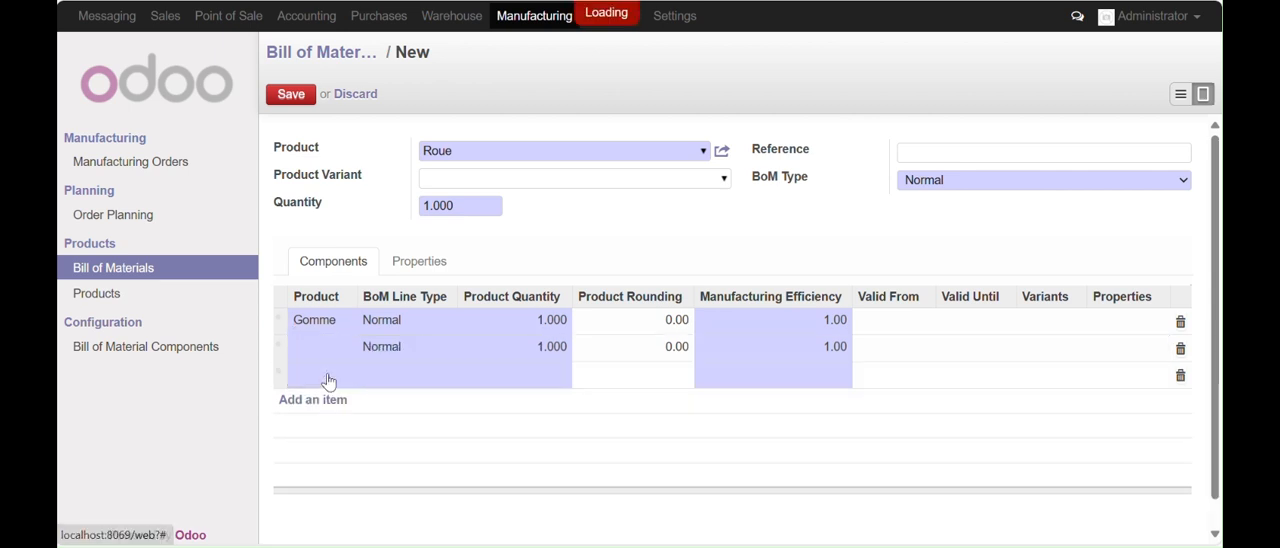
{"action": "type", "text": "bo"}
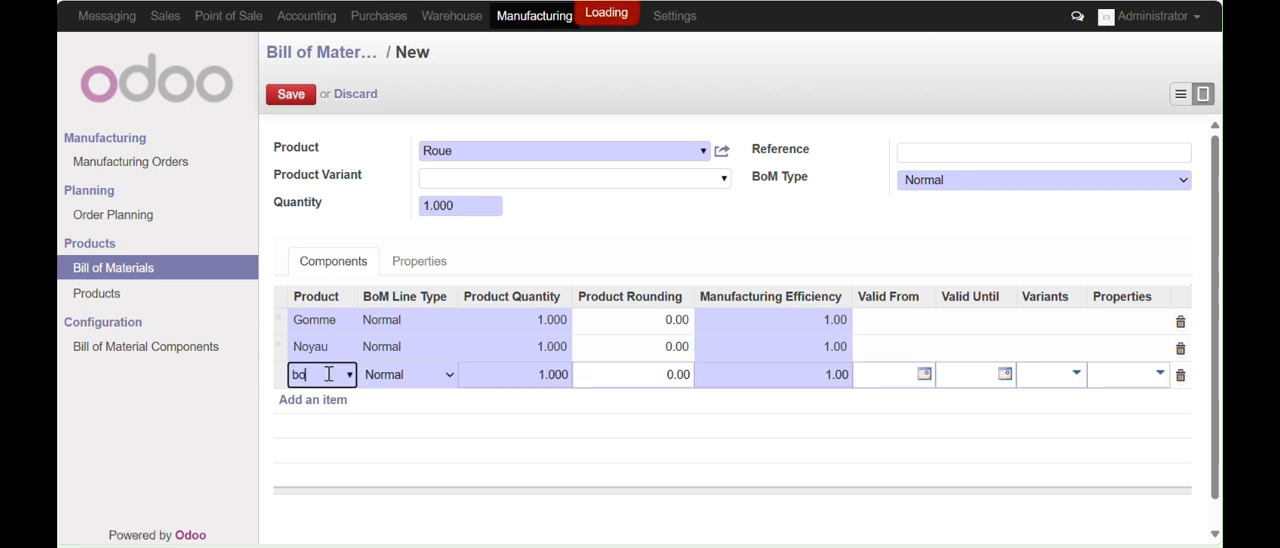
{"action": "left_click", "coordinate": [322, 403]}
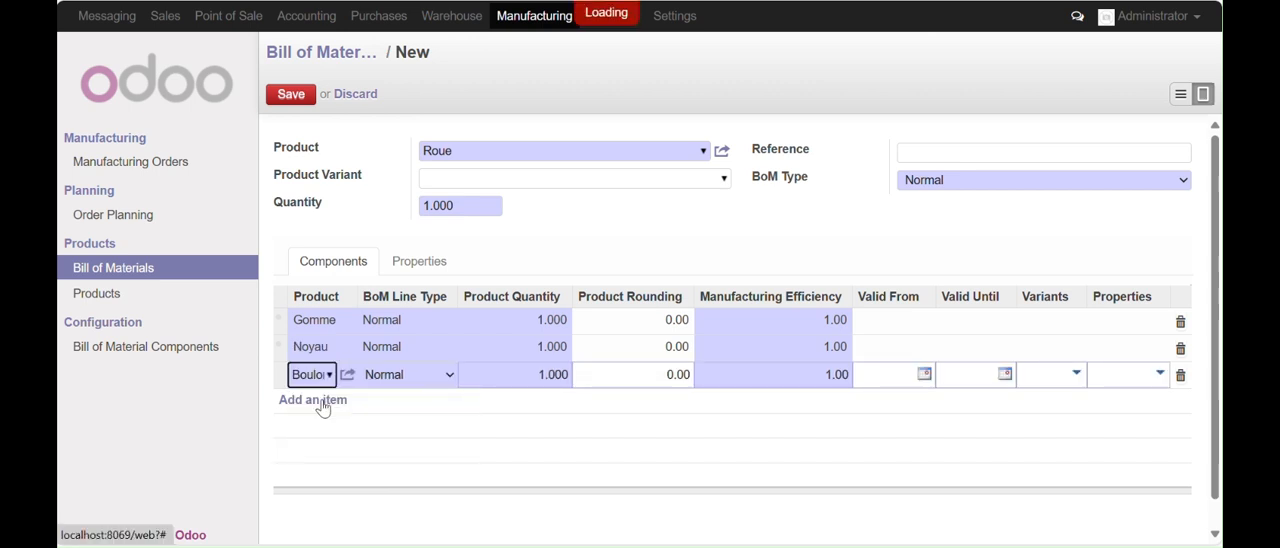
{"action": "left_click_drag", "start_coordinate": [538, 377], "coordinate": [597, 372]}
{"action": "type", "text": "4"}
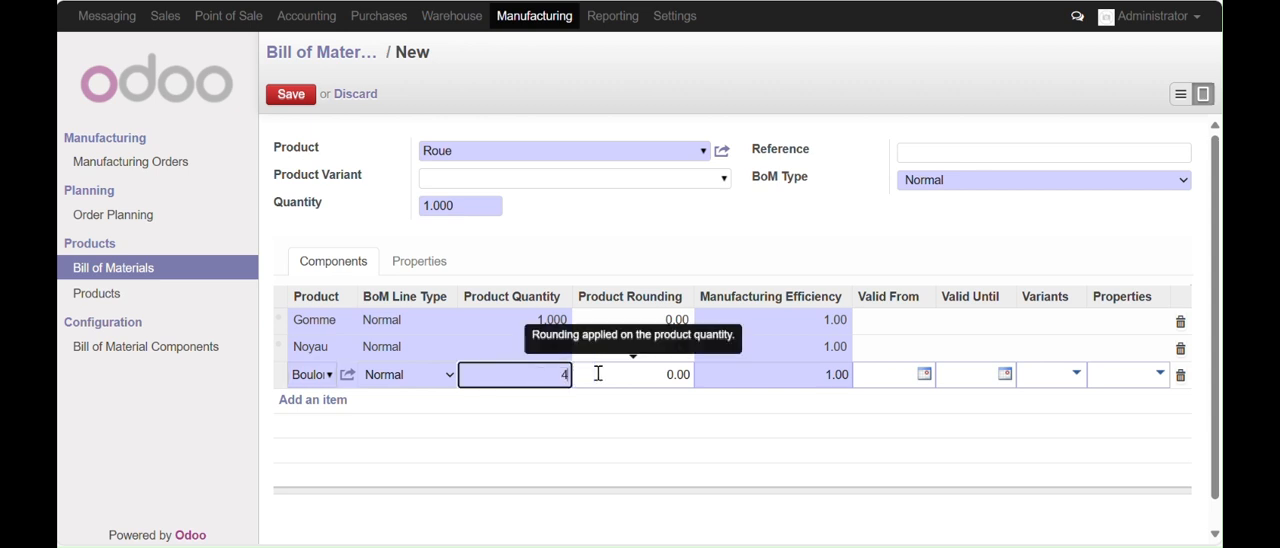
{"action": "left_click", "coordinate": [289, 96]}
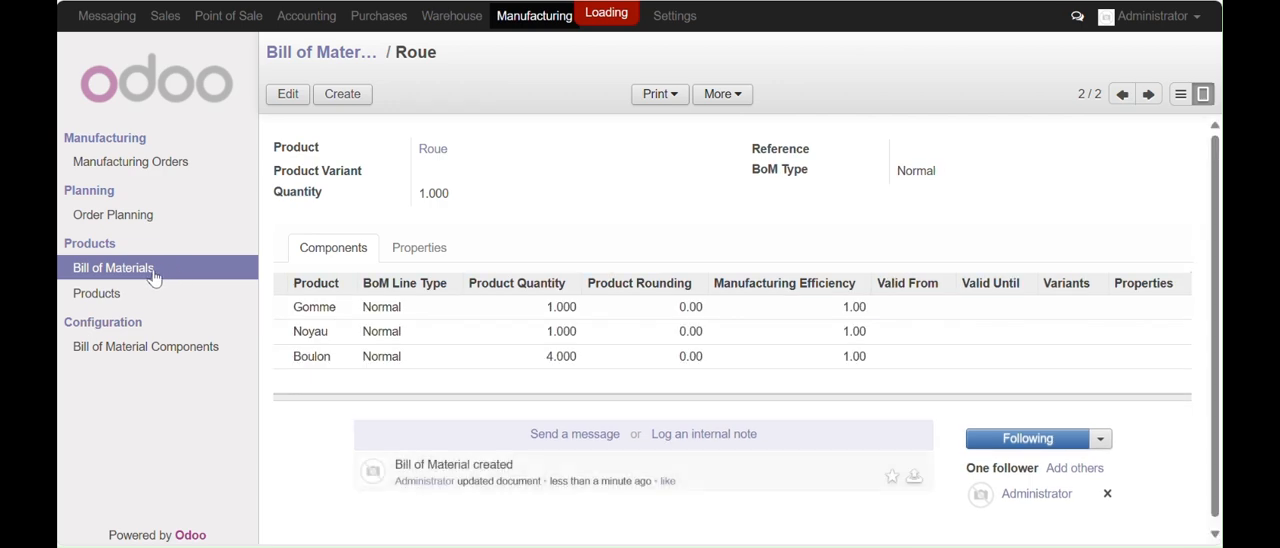
{"action": "left_click", "coordinate": [150, 270]}
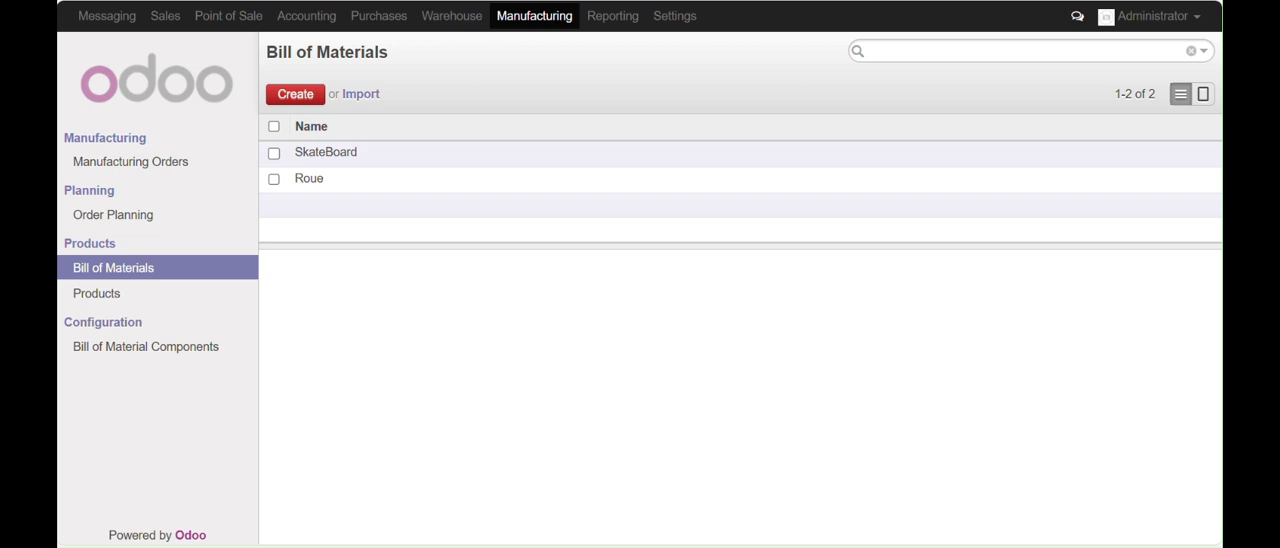
Create a new supplier named SkateParts in Purchases and save it
{"action": "left_click", "coordinate": [378, 16]}
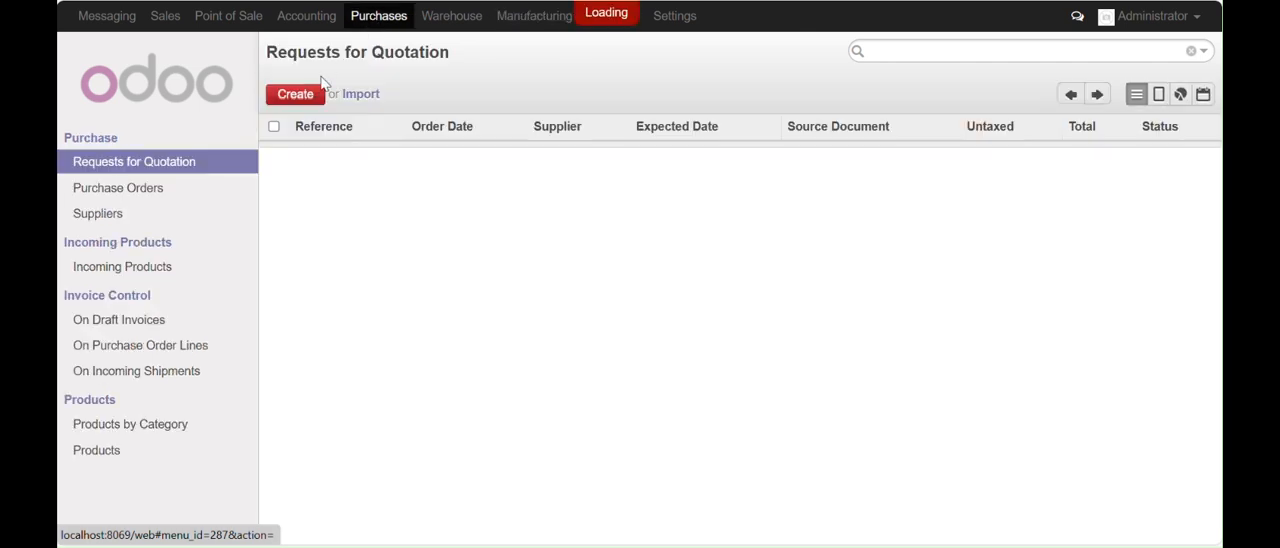
{"action": "left_click", "coordinate": [97, 215]}
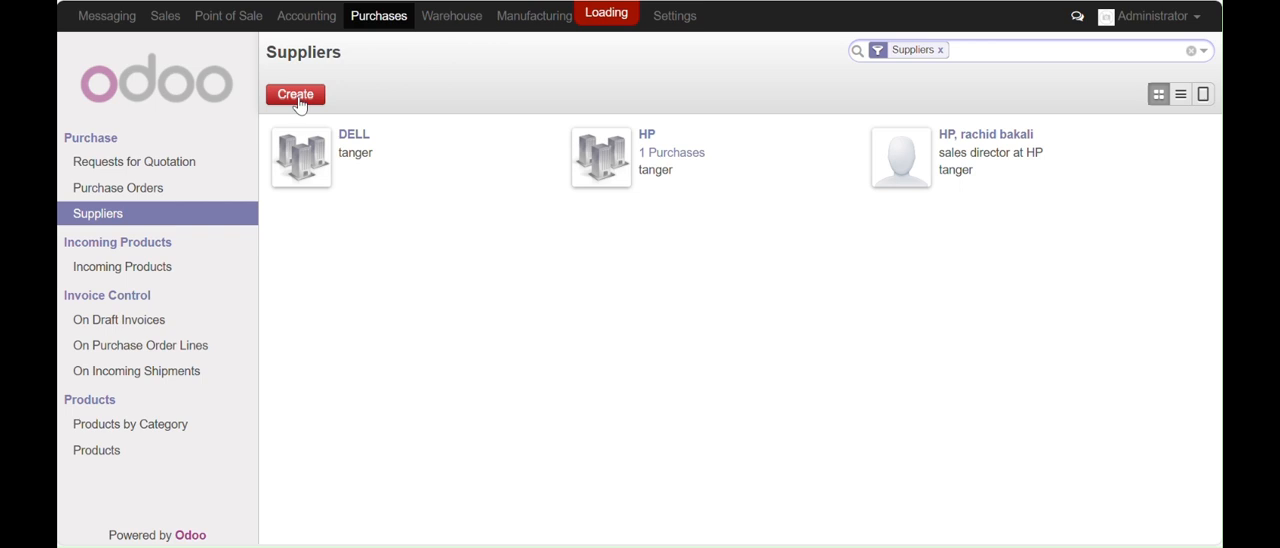
{"action": "left_click", "coordinate": [296, 103]}
{"action": "type", "text": "hSkate"}
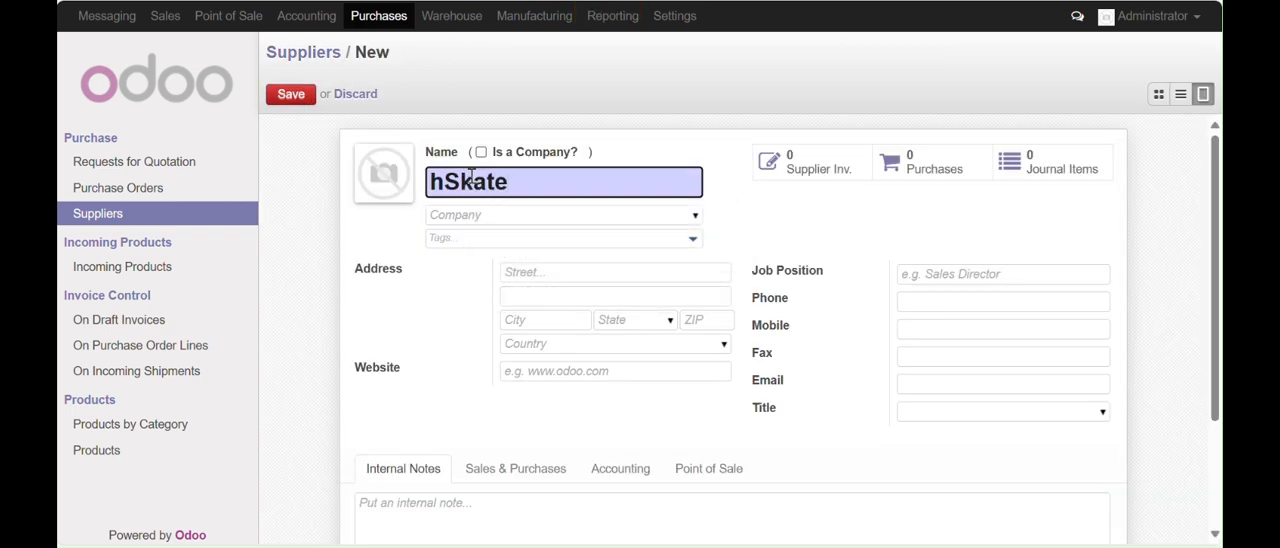
{"action": "type", "text": "Parts"}
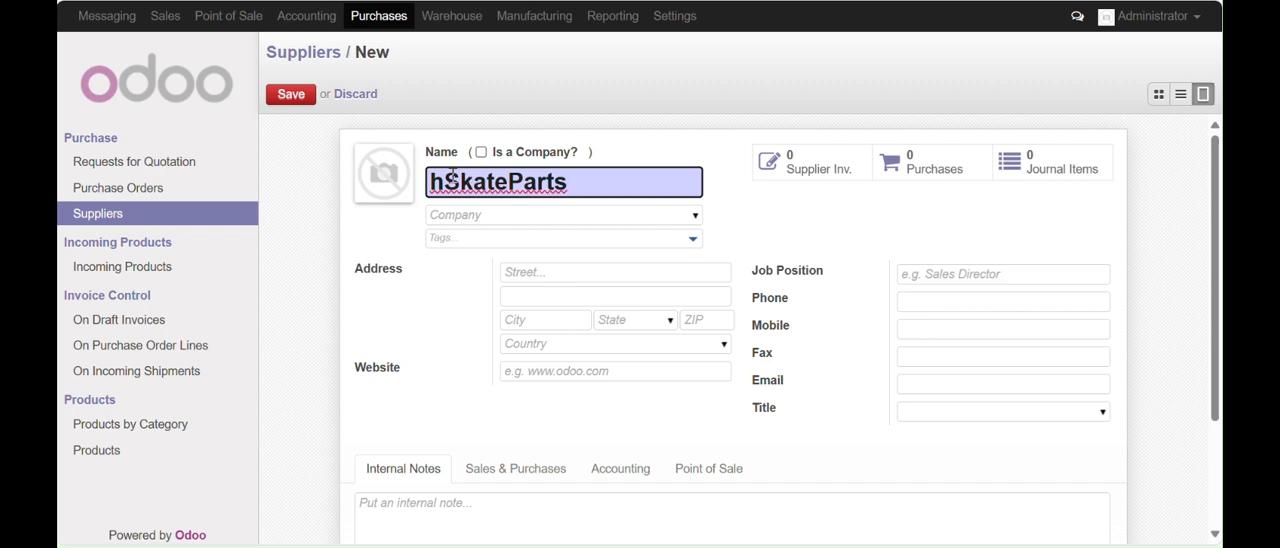
{"action": "left_click", "coordinate": [452, 177]}
{"action": "left_click", "coordinate": [452, 177]}
{"action": "key", "text": "BackSpace"}
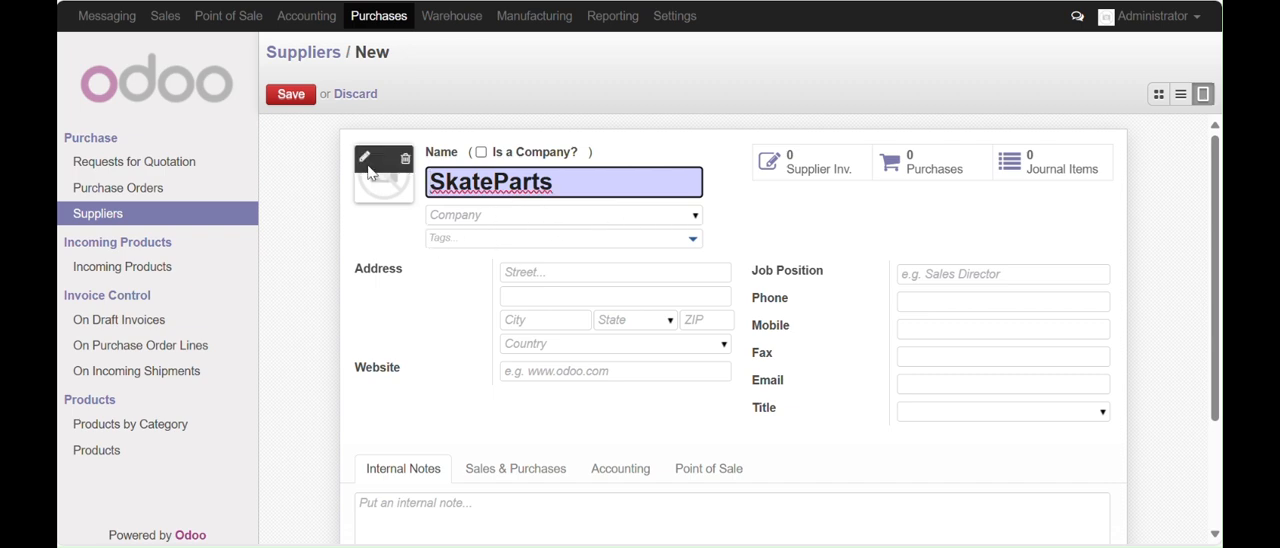
{"action": "left_click", "coordinate": [283, 98]}
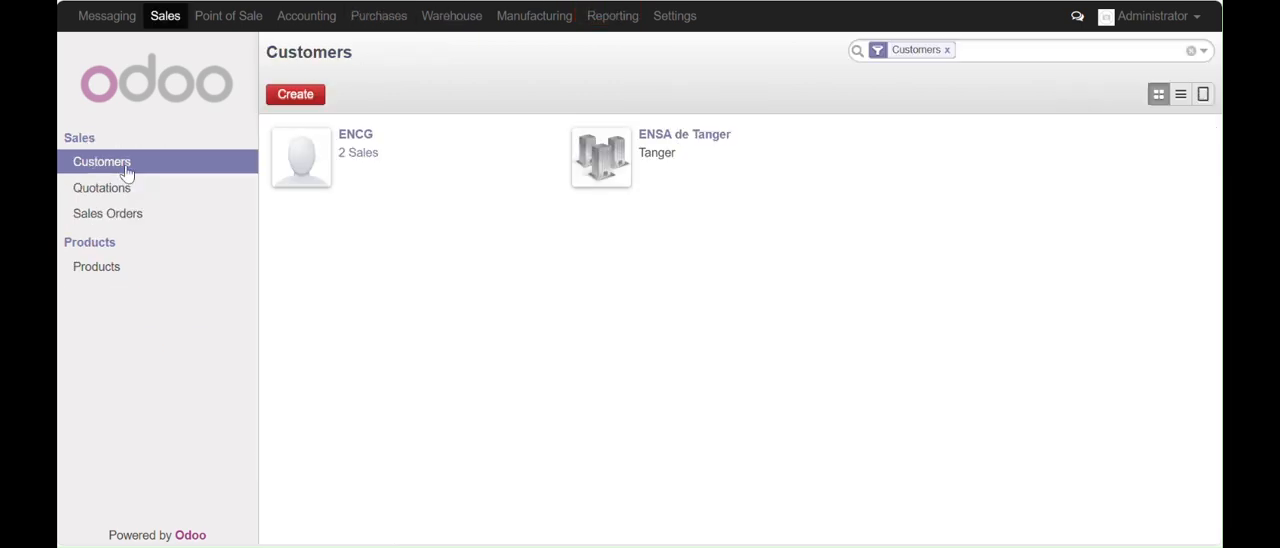
Create a new customer named skateBoard shop in Sales and save it
{"action": "left_click", "coordinate": [307, 103]}
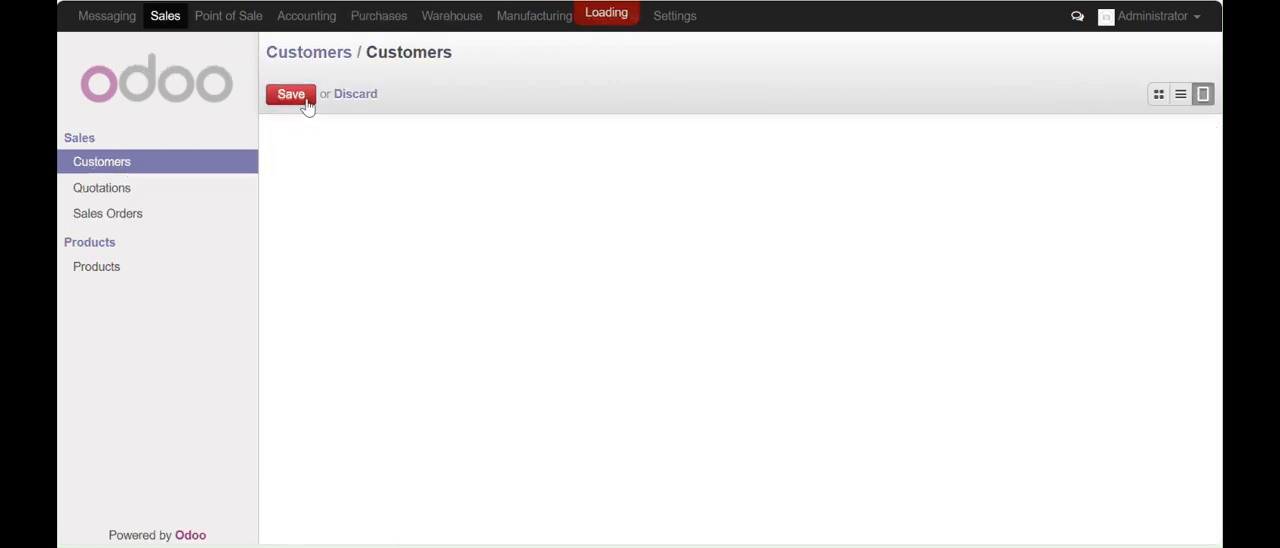
{"action": "type", "text": "sk"}
{"action": "key", "text": "BackSpace"}
{"action": "key", "text": "BackSpace"}
{"action": "type", "text": "skate"}
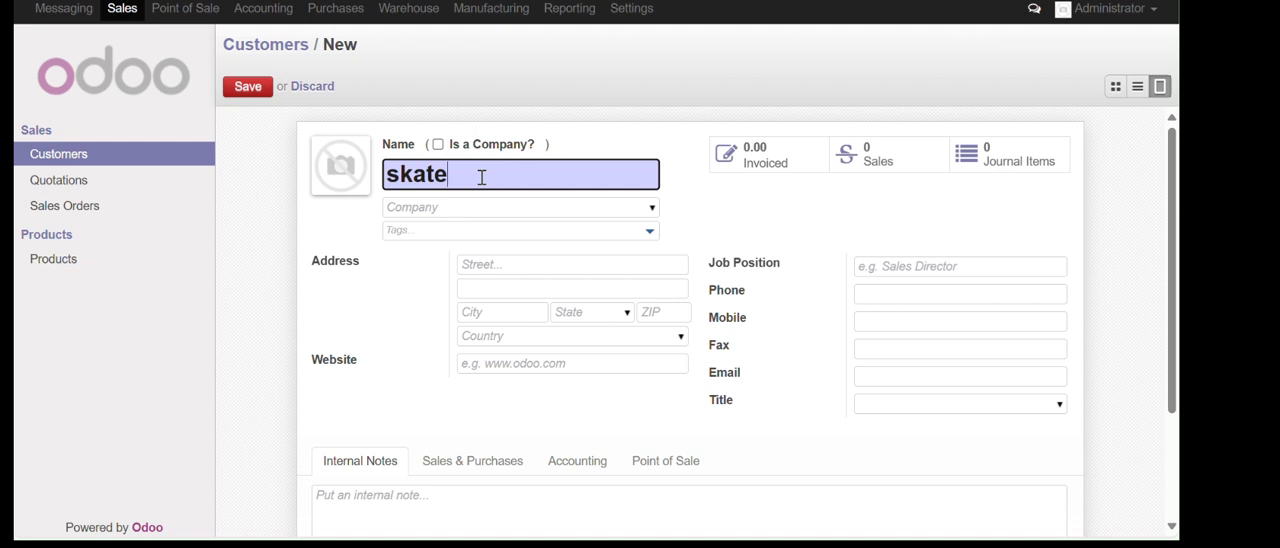
{"action": "type", "text": "B"}
{"action": "type", "text": "ppa"}
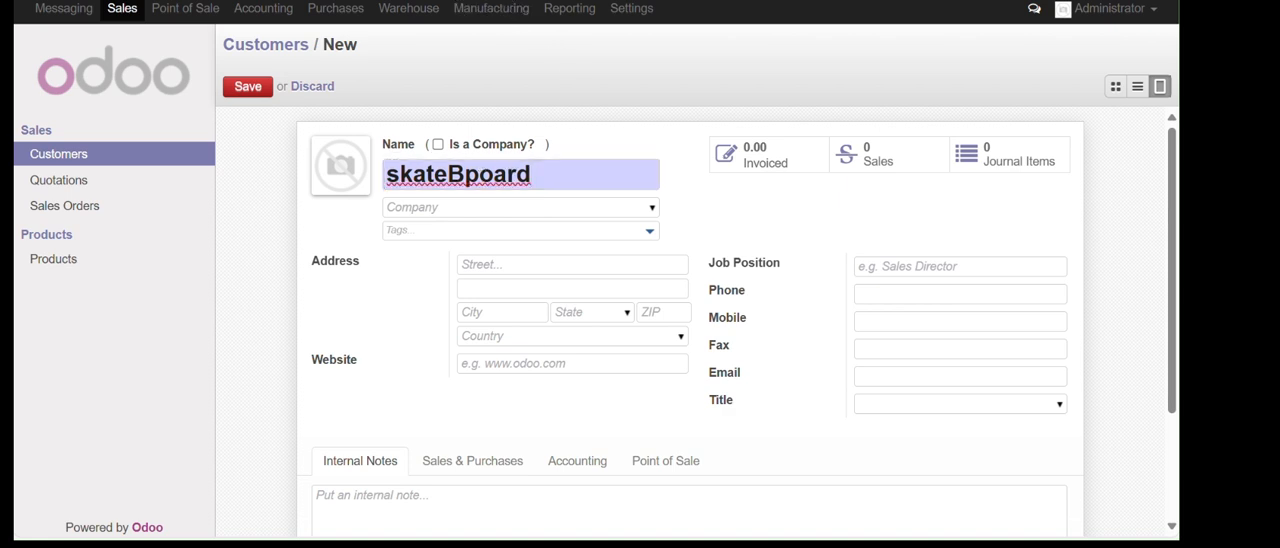
{"action": "key", "text": "Delete"}
{"action": "key", "text": "End"}
{"action": "type", "text": "shop"}
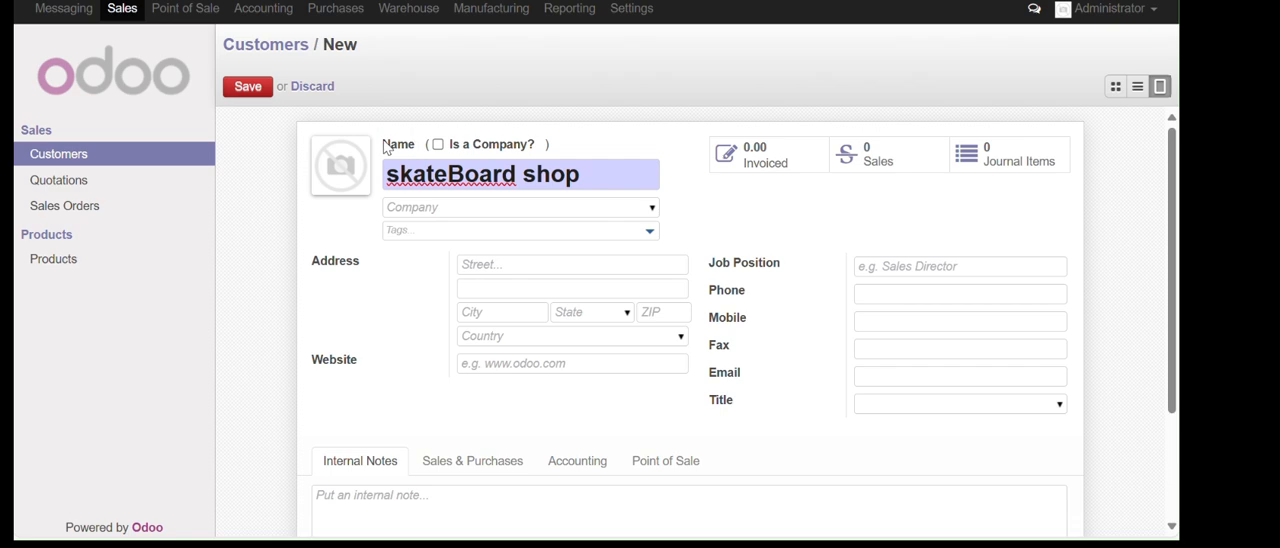
{"action": "left_click", "coordinate": [246, 87]}
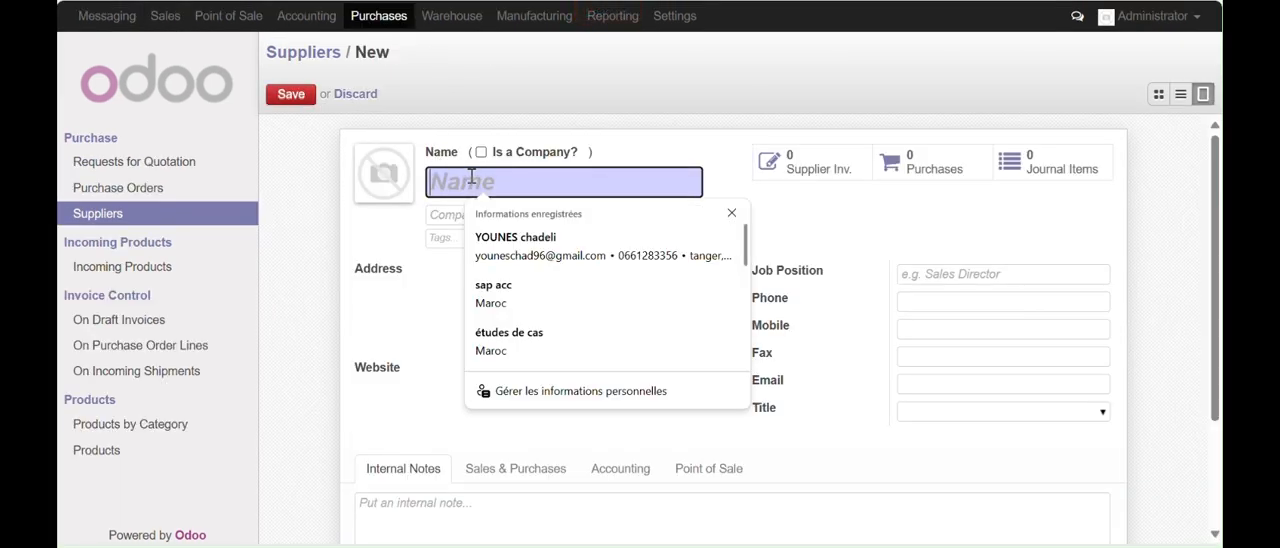
Enter hP as the name of a new supplier in Purchases
{"action": "type", "text": "hP"}
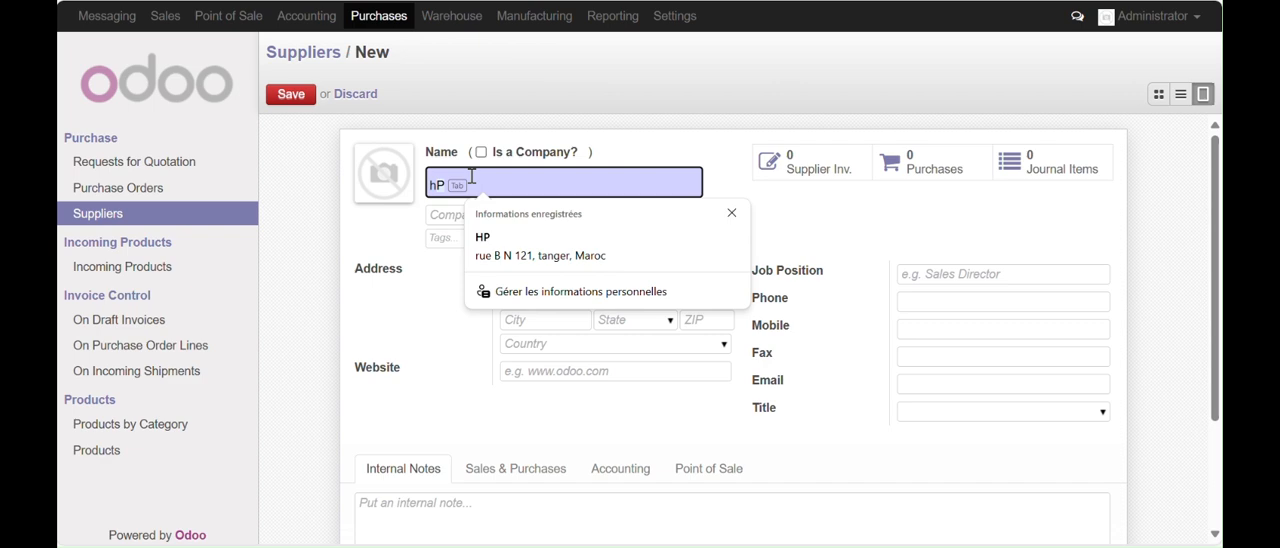